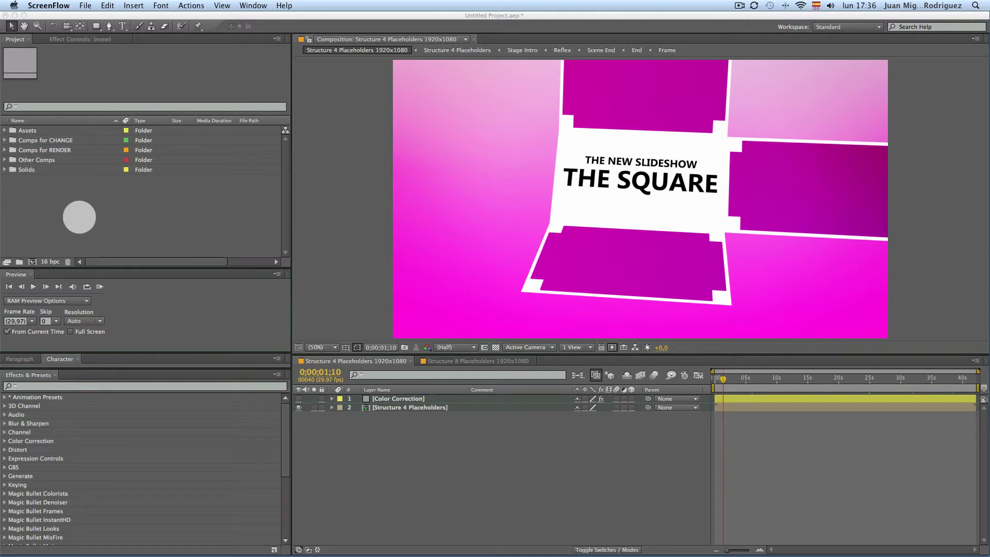
Expand the Assets folder and its Pics or Videos subfolder, and look at the two JPEG images inside
{"action": "left_click", "coordinate": [79, 216]}
{"action": "left_click", "coordinate": [84, 215]}
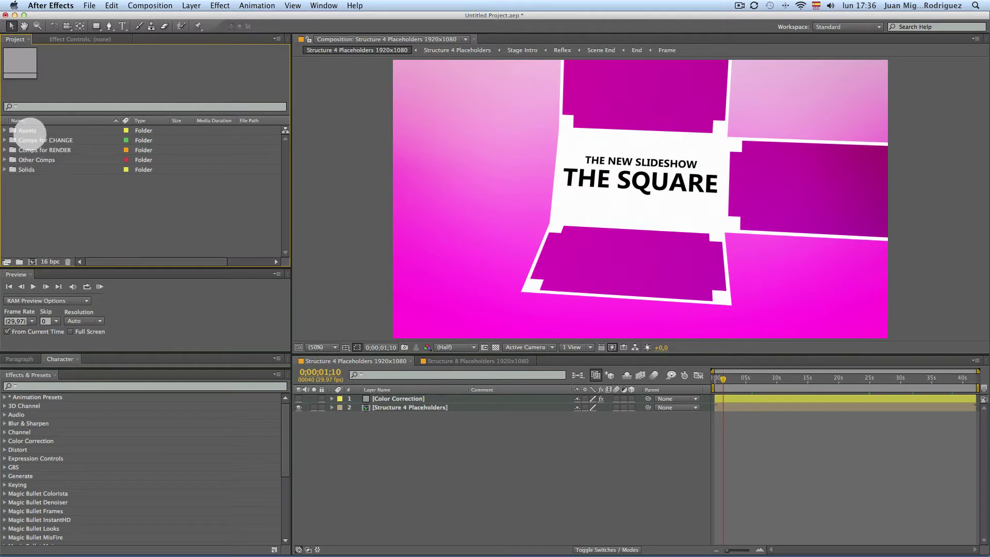
{"action": "left_click", "coordinate": [28, 130]}
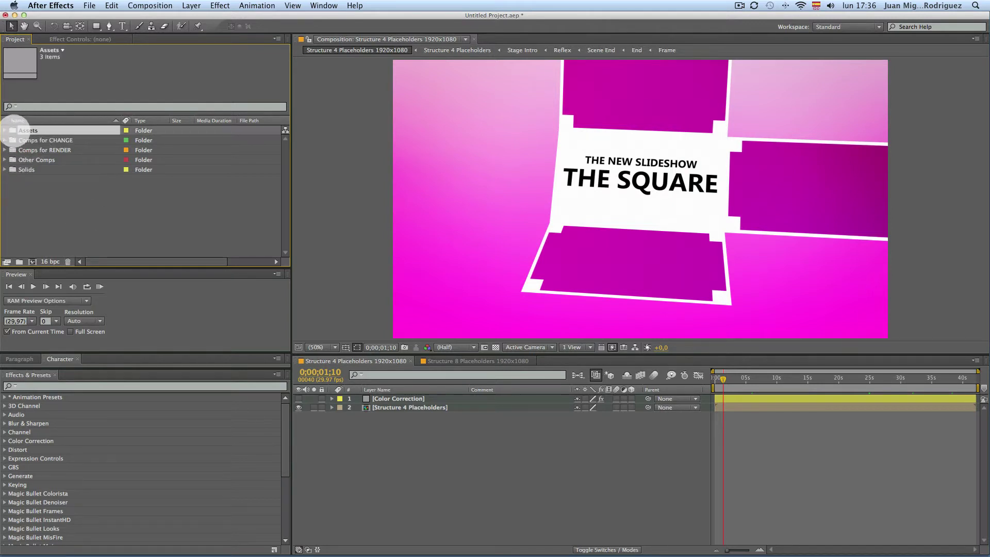
{"action": "left_click", "coordinate": [6, 131]}
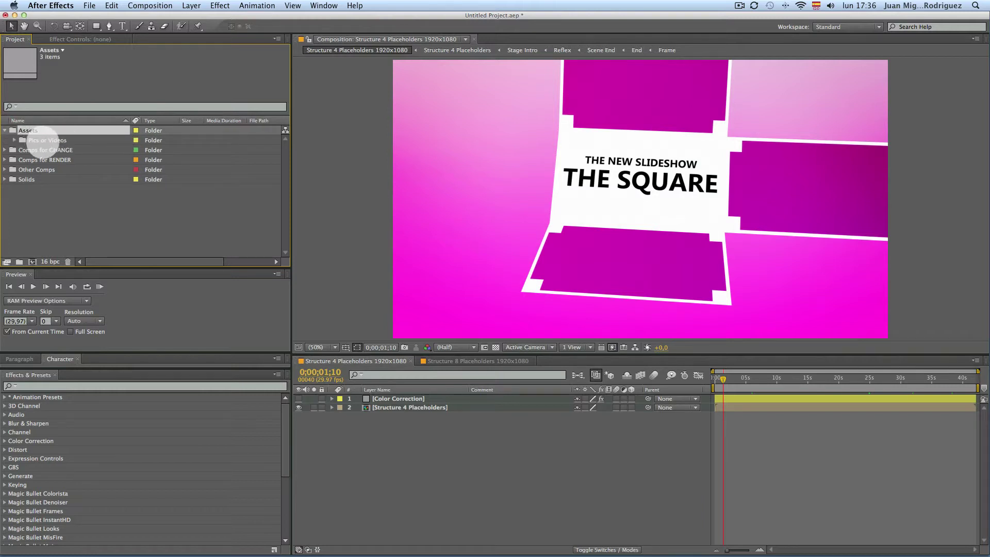
{"action": "left_click", "coordinate": [42, 140]}
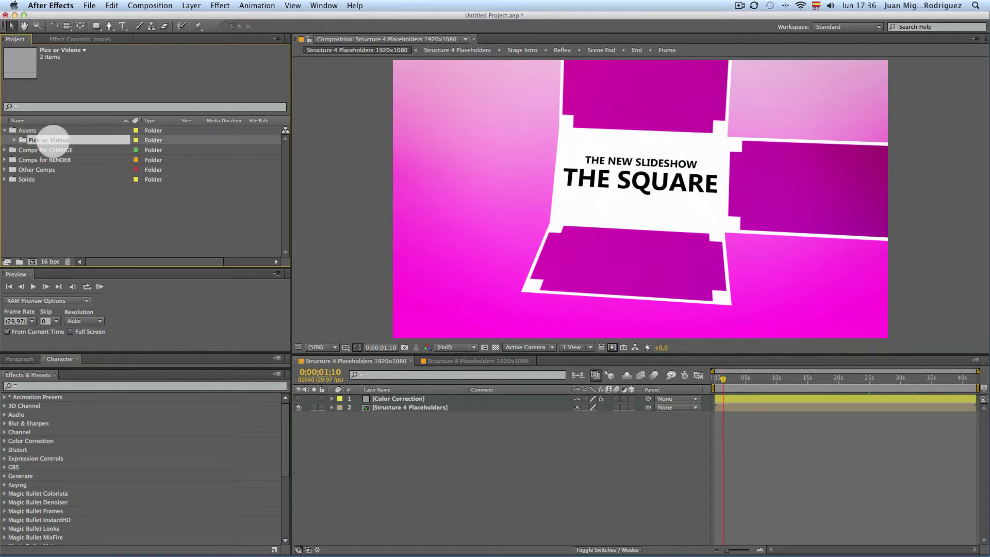
{"action": "left_click", "coordinate": [14, 141]}
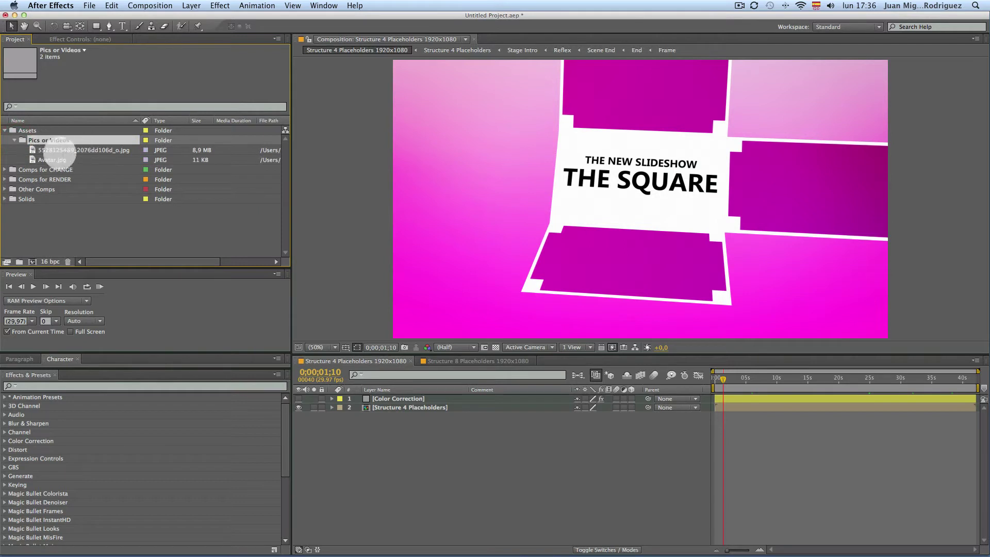
{"action": "left_click", "coordinate": [65, 151]}
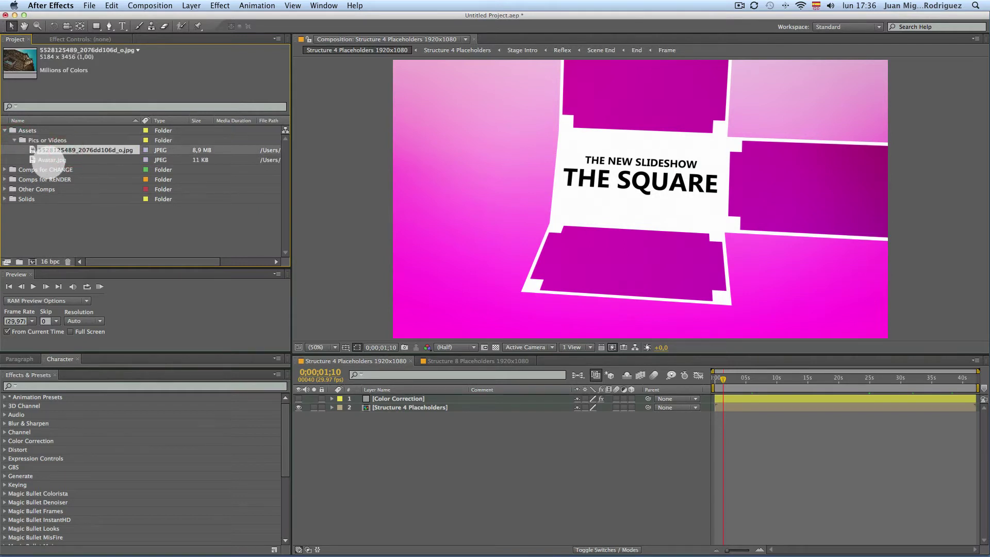
{"action": "left_click", "coordinate": [51, 160]}
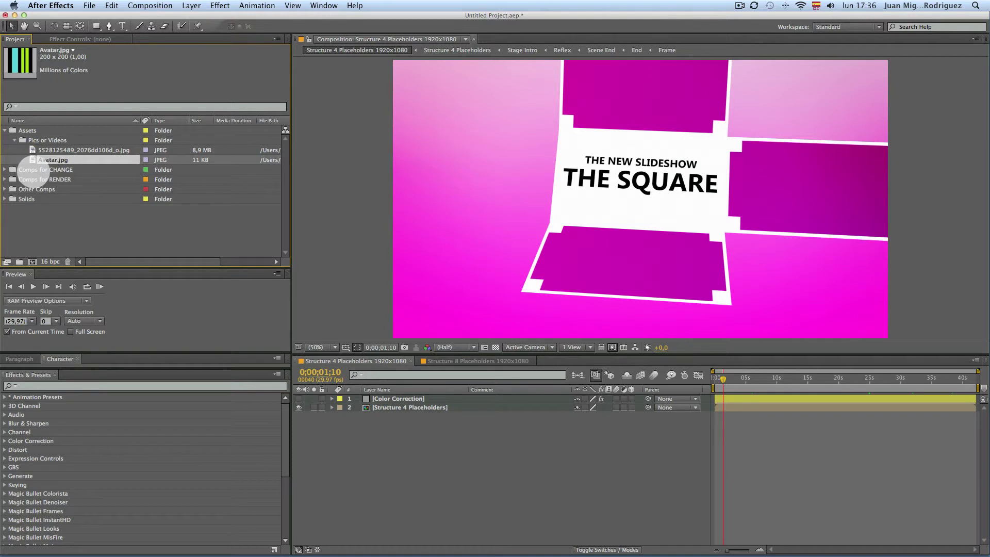
Expand the Comps for CHANGE folder and look through Pic or Video and Text 1 to 8, End and Intro
{"action": "left_click", "coordinate": [33, 170]}
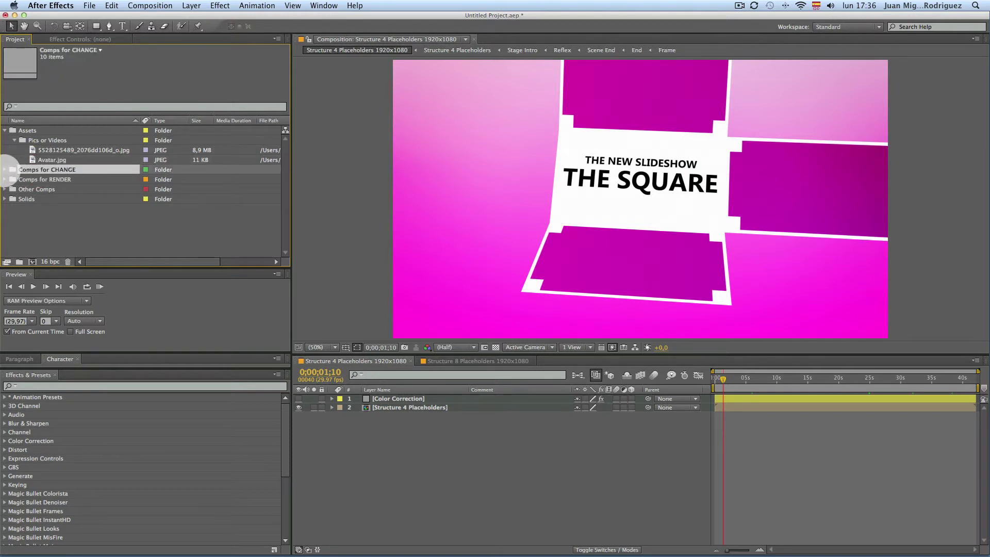
{"action": "left_click", "coordinate": [6, 170]}
{"action": "scroll", "coordinate": [52, 175], "scroll_direction": "down", "scroll_amount": 2}
{"action": "scroll", "coordinate": [66, 190], "scroll_direction": "down", "scroll_amount": 3}
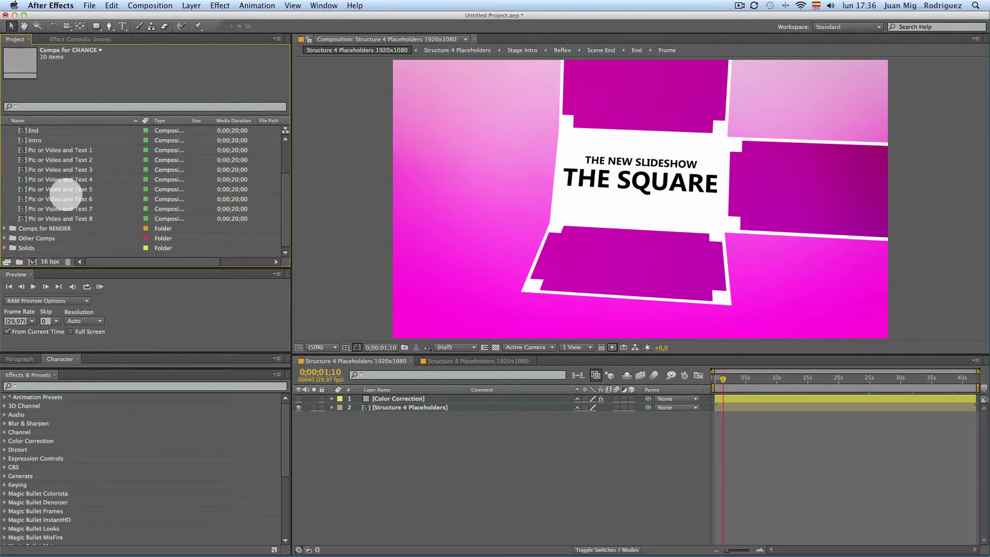
{"action": "scroll", "coordinate": [65, 191], "scroll_direction": "up", "scroll_amount": 2}
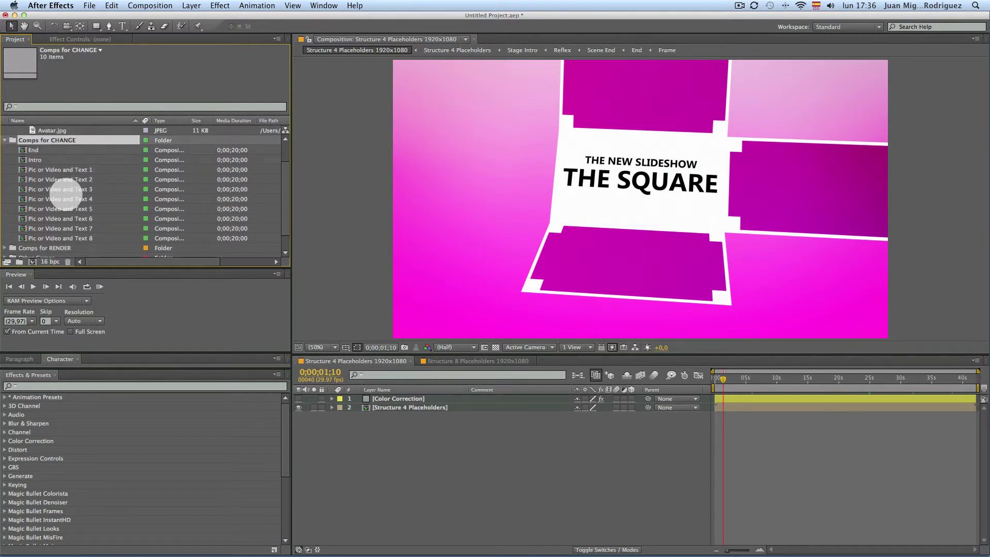
{"action": "left_click", "coordinate": [77, 170]}
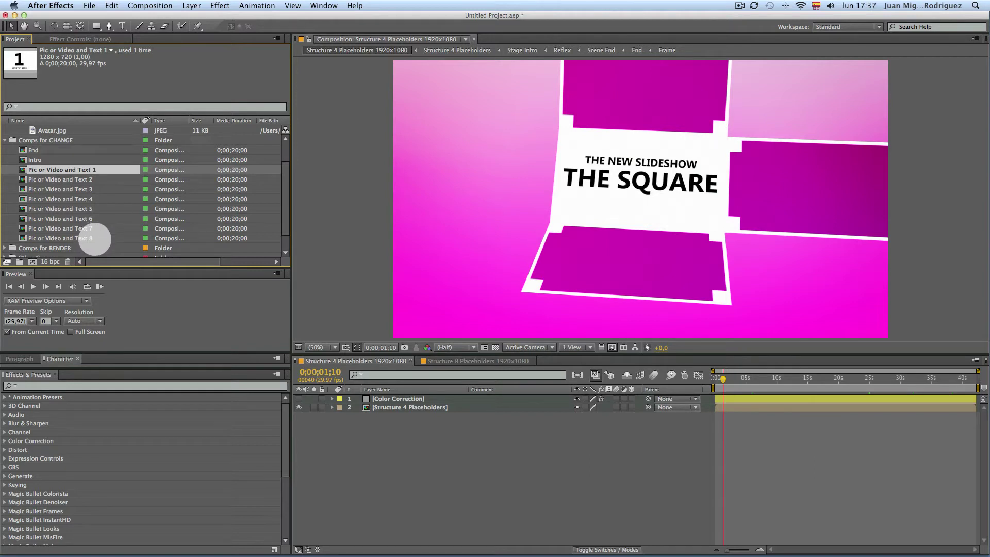
{"action": "left_click", "coordinate": [95, 238], "text": "shift"}
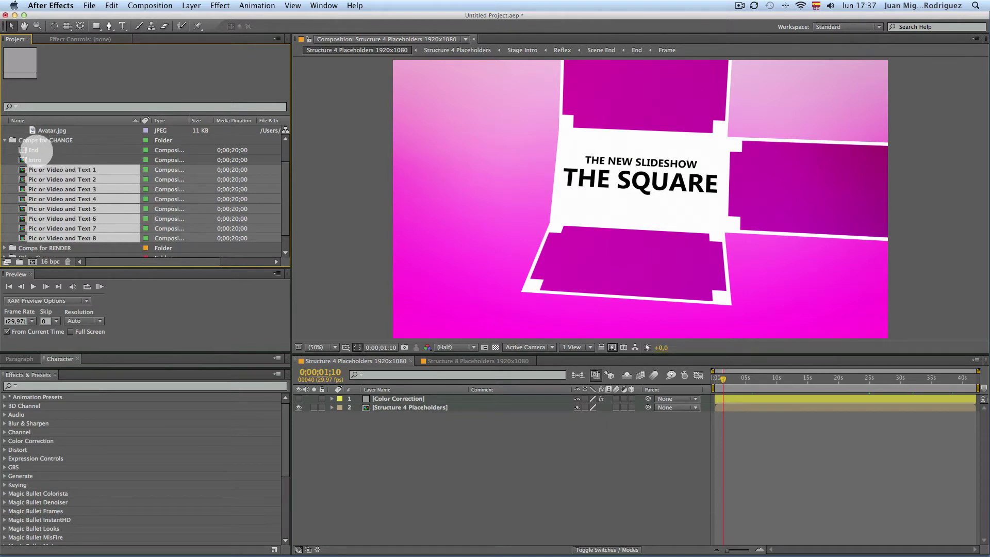
{"action": "left_click", "coordinate": [34, 150]}
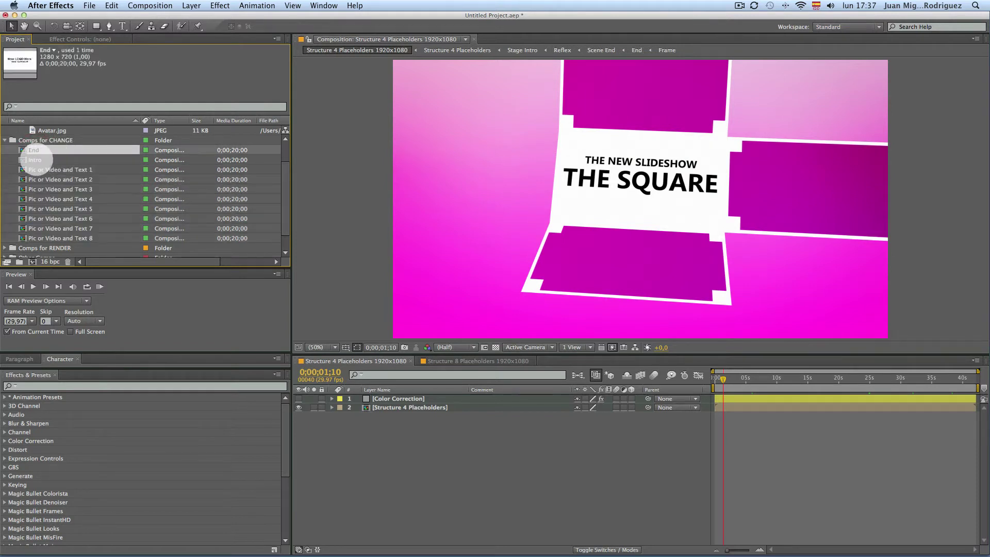
{"action": "left_click", "coordinate": [37, 160]}
{"action": "scroll", "coordinate": [77, 201], "scroll_direction": "down", "scroll_amount": 1}
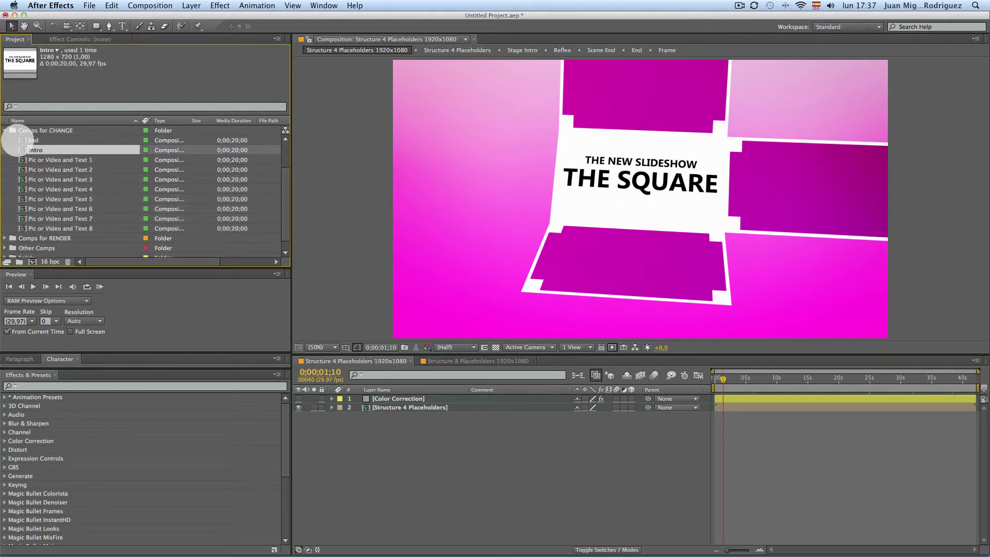
Collapse the Comps for CHANGE, Pics or Videos and Assets folders
{"action": "left_click", "coordinate": [5, 131]}
{"action": "left_click", "coordinate": [15, 141]}
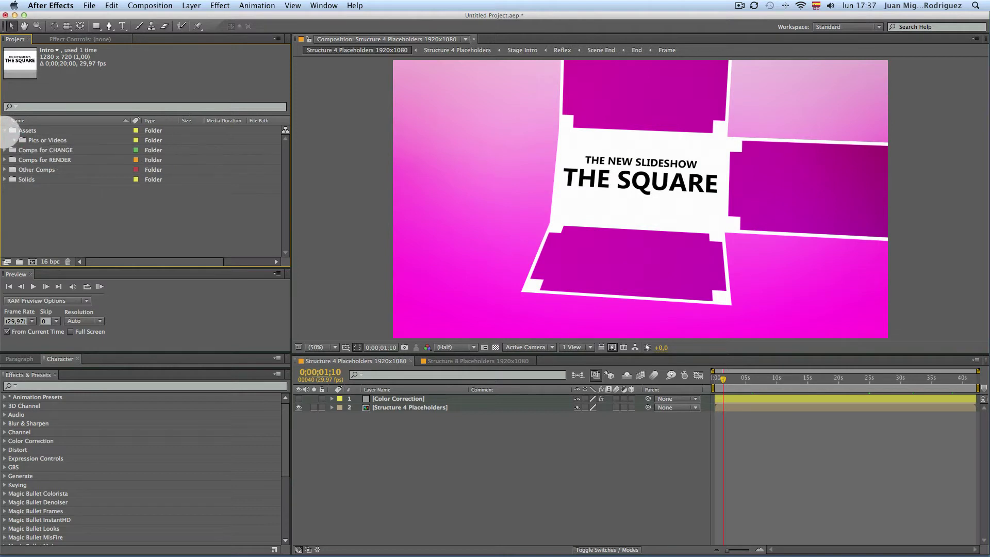
{"action": "left_click", "coordinate": [6, 130]}
Find Structure 4 Placeholders 1920x1080 within Comps for RENDER and scrub its timeline to about 33 seconds
{"action": "left_click", "coordinate": [5, 150]}
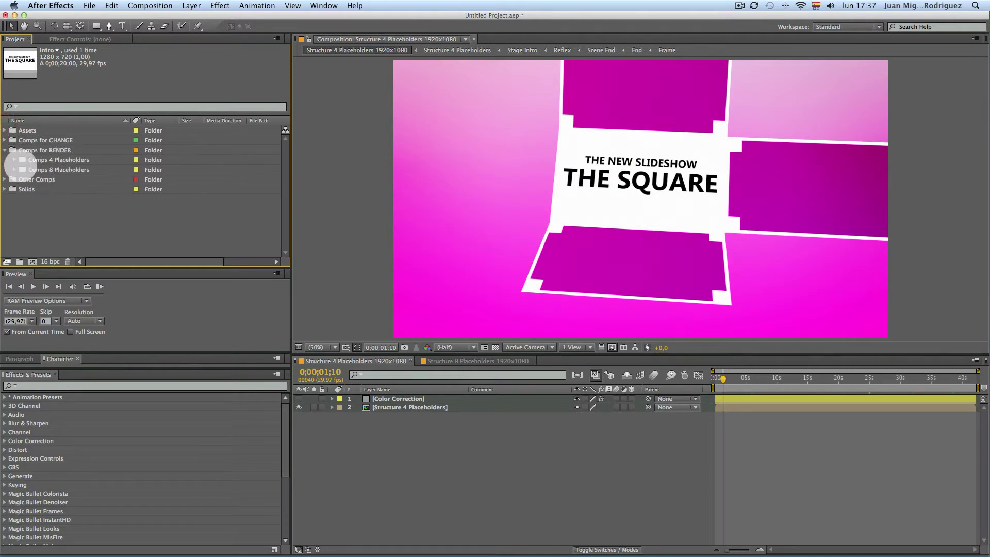
{"action": "double_click", "coordinate": [54, 160]}
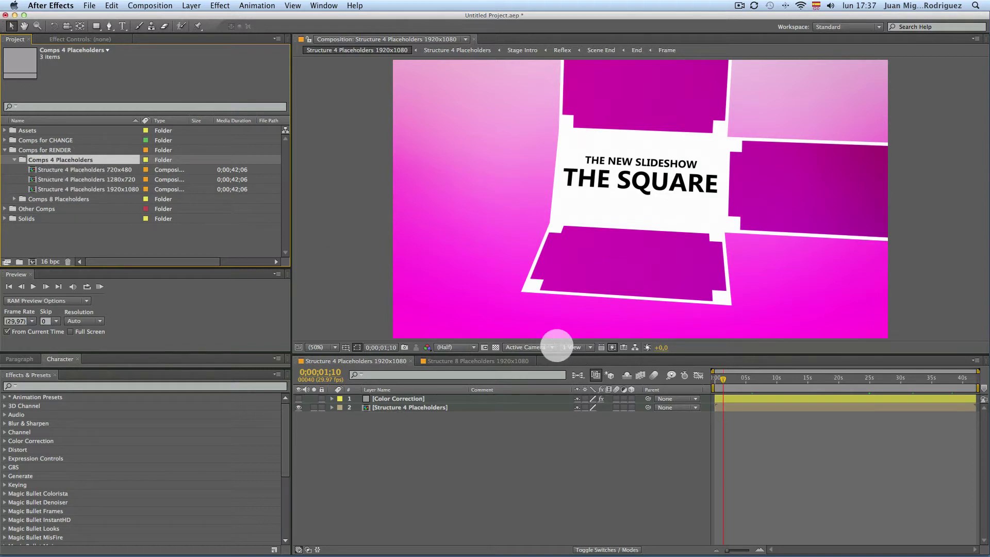
{"action": "left_click", "coordinate": [72, 189]}
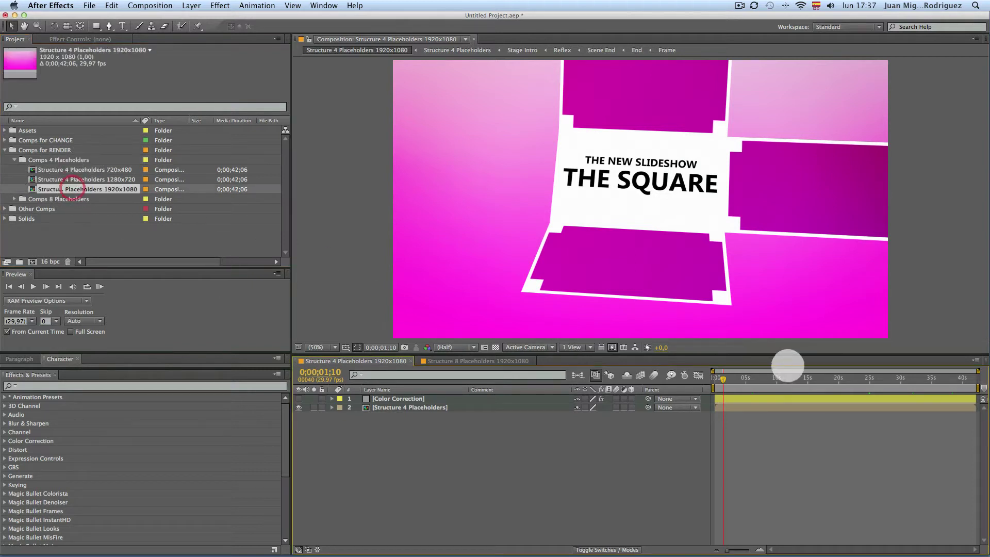
{"action": "left_click_drag", "start_coordinate": [724, 379], "coordinate": [922, 380]}
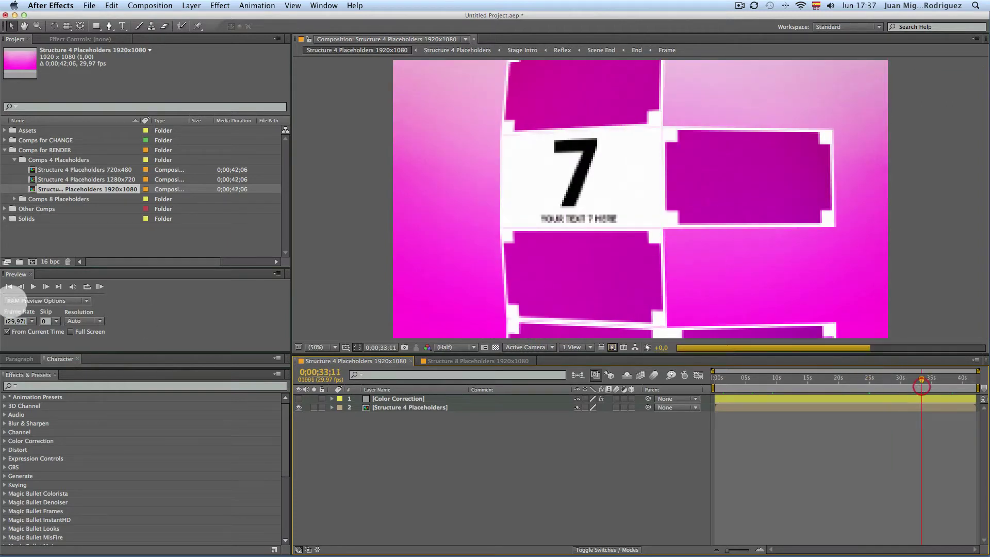
Open Structure 8 Placeholders 1920x1080 from the Comps 8 Placeholders folder and scrub its timeline to about 58 seconds
{"action": "left_click", "coordinate": [36, 199]}
{"action": "left_click", "coordinate": [30, 202]}
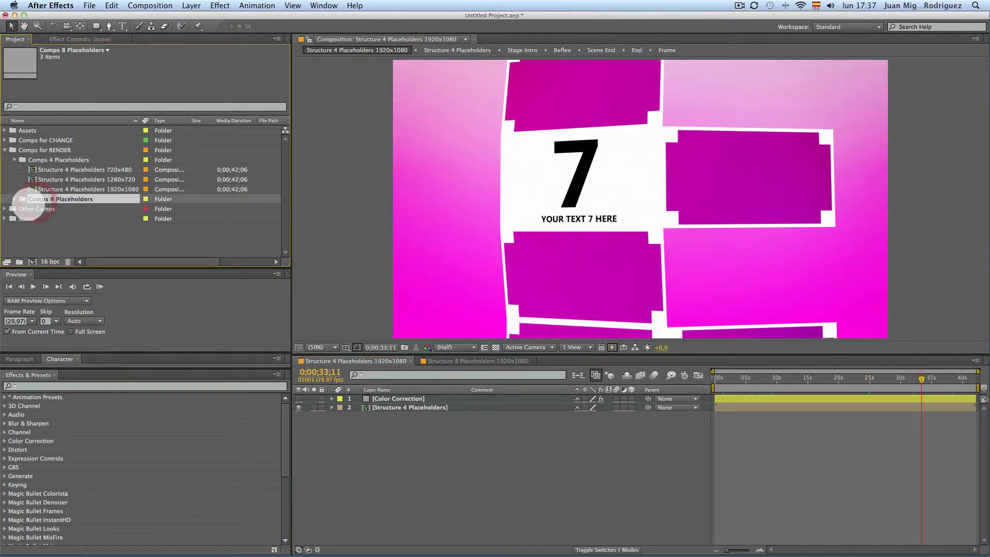
{"action": "left_click", "coordinate": [14, 199]}
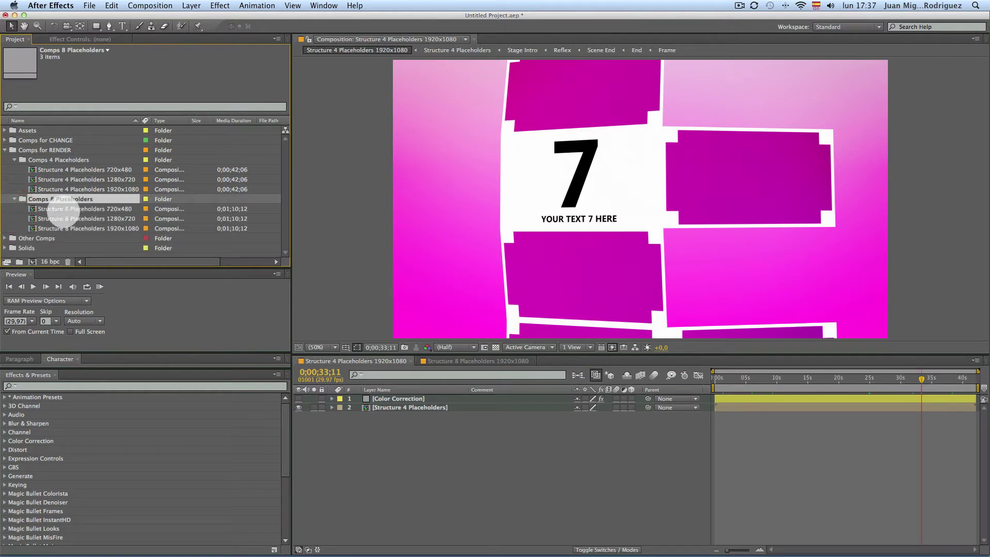
{"action": "double_click", "coordinate": [65, 229]}
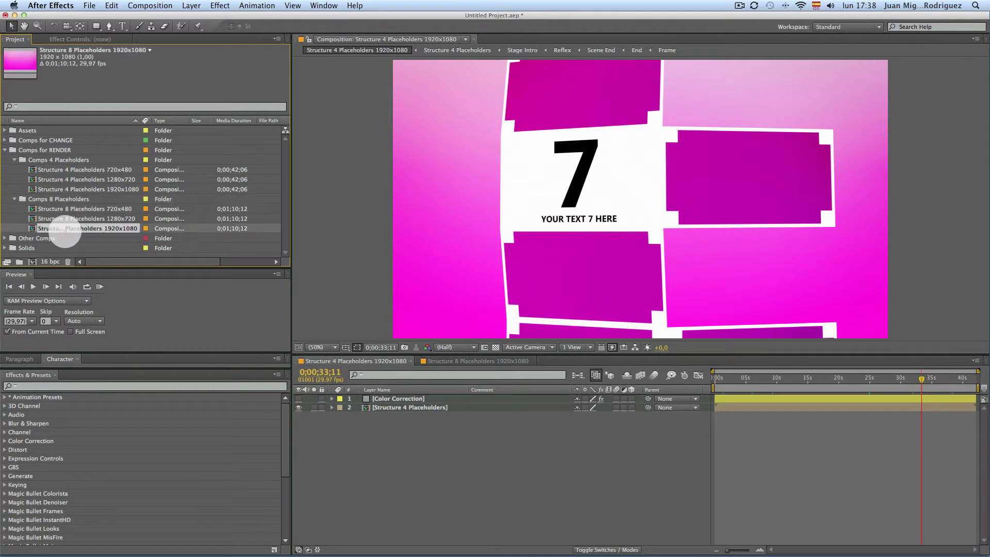
{"action": "left_click_drag", "start_coordinate": [735, 380], "coordinate": [930, 391]}
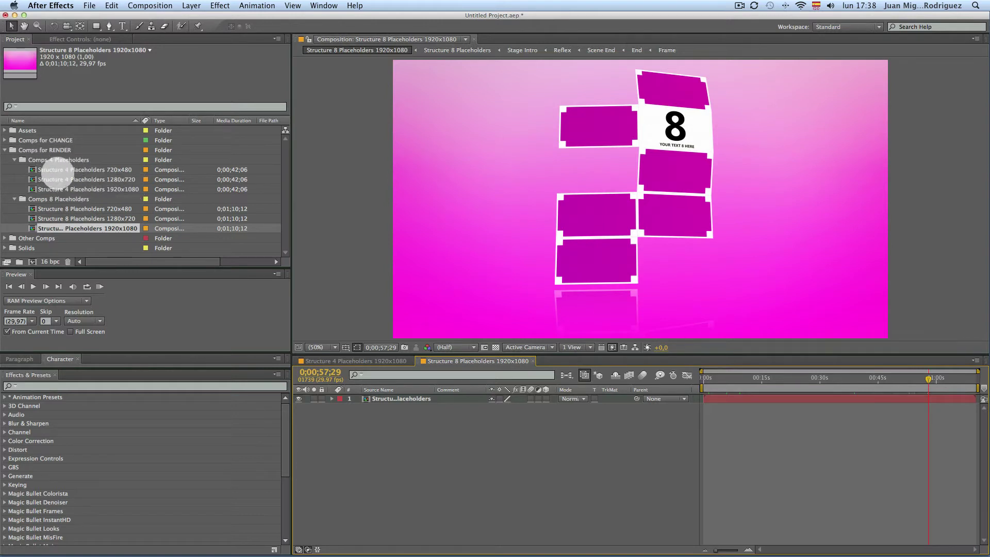
Inspect the 720x480, 1280x720 and 1920x1080 versions of the Structure 4 Placeholders composition
{"action": "left_click", "coordinate": [94, 170]}
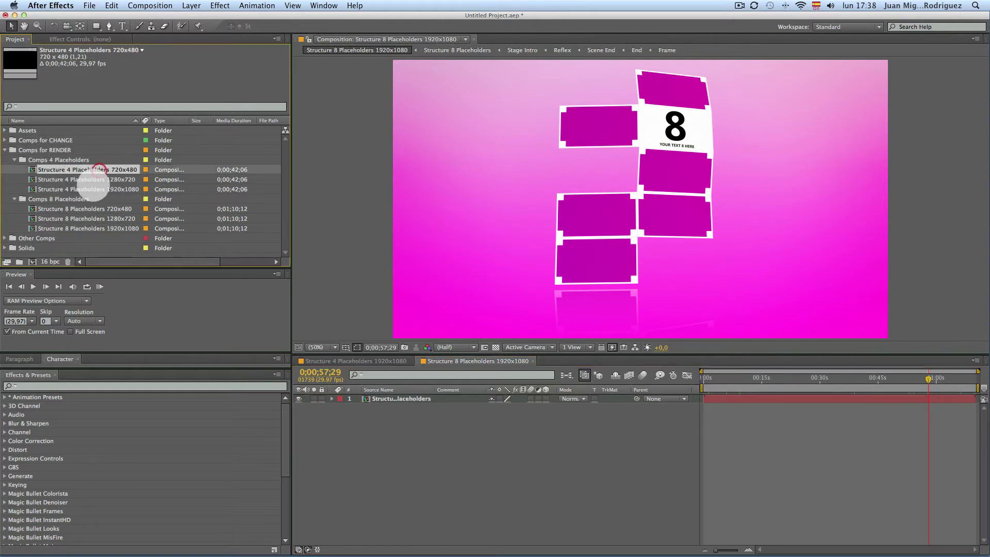
{"action": "left_click", "coordinate": [85, 179]}
{"action": "left_click", "coordinate": [89, 189]}
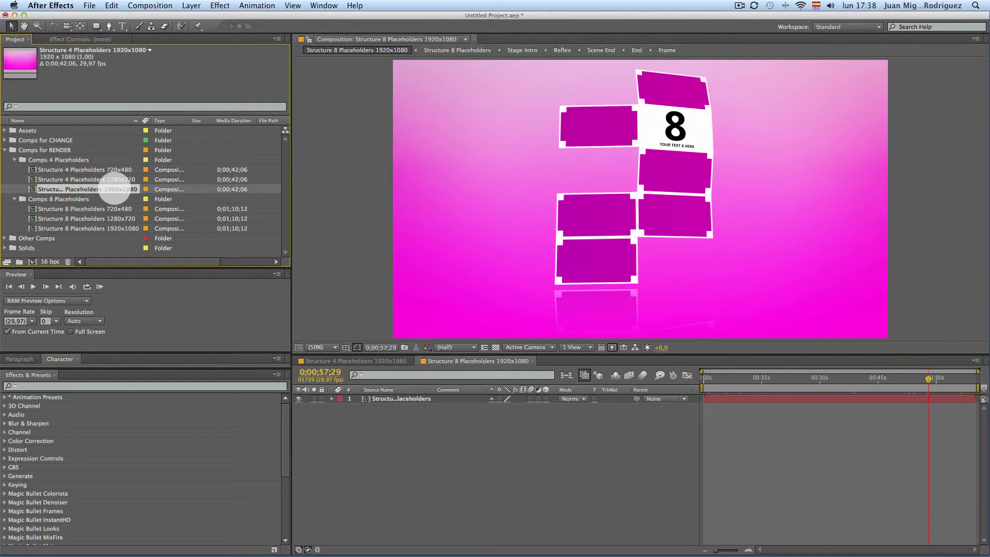
{"action": "left_click", "coordinate": [111, 179]}
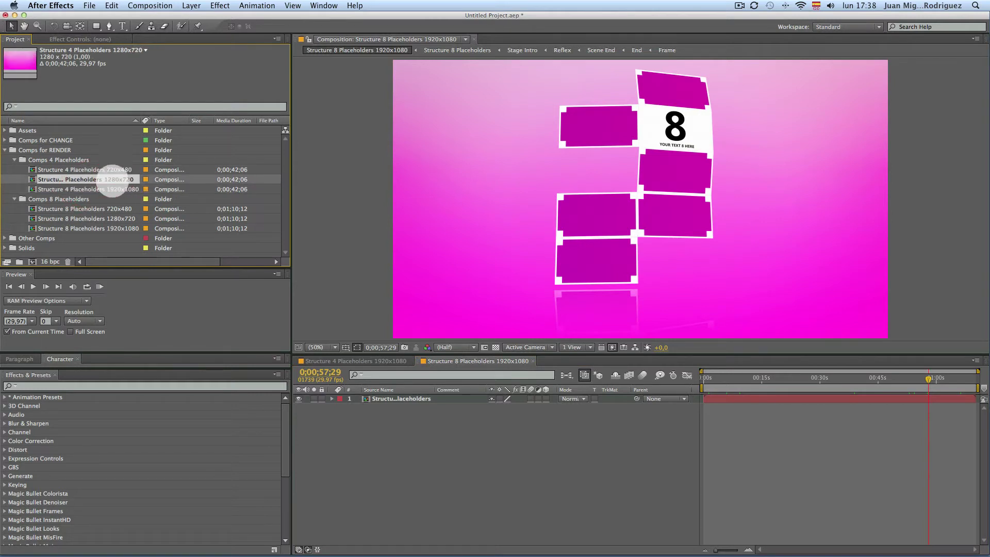
{"action": "left_click", "coordinate": [114, 169]}
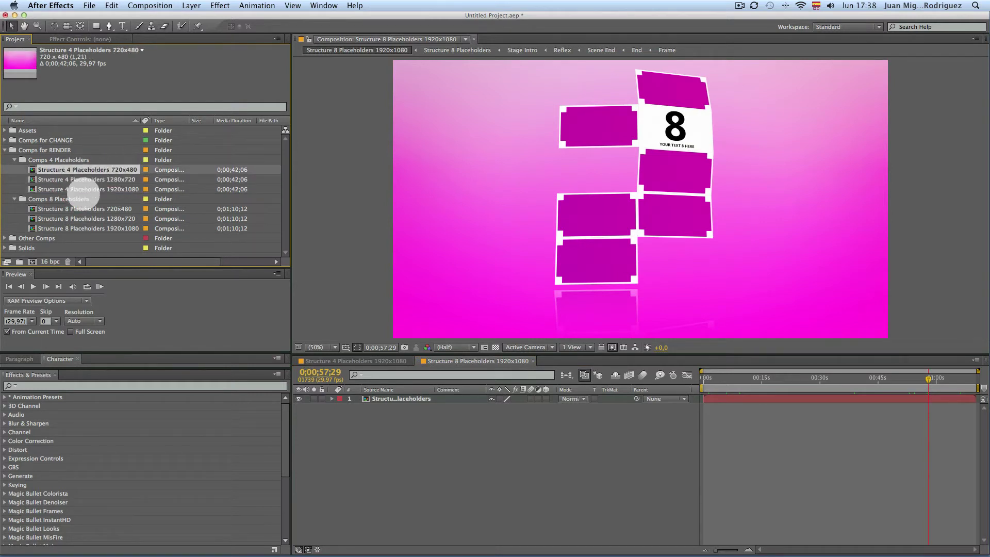
Collapse the Comps for RENDER folder and look through the contents of the Other Comps folder, leaving it collapsed
{"action": "double_click", "coordinate": [45, 151]}
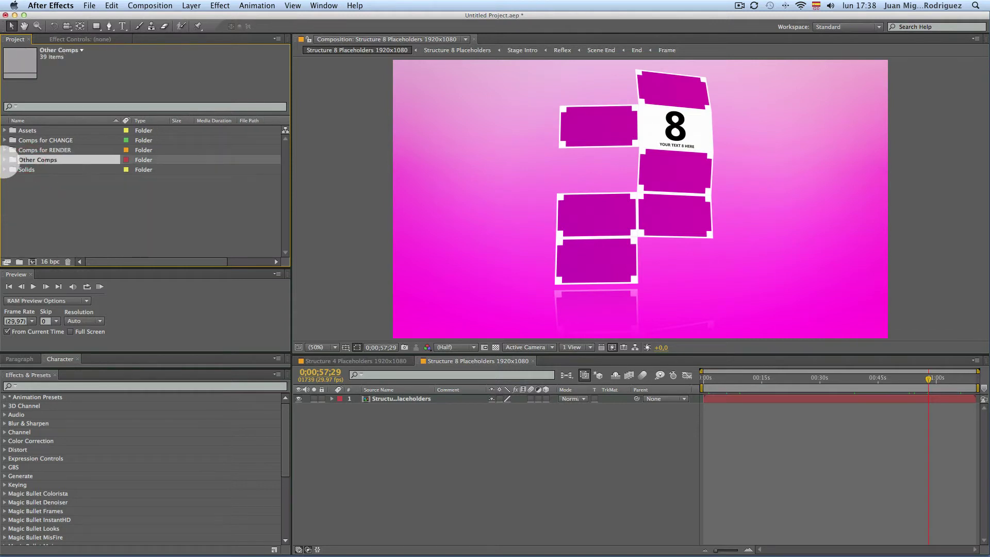
{"action": "double_click", "coordinate": [10, 161]}
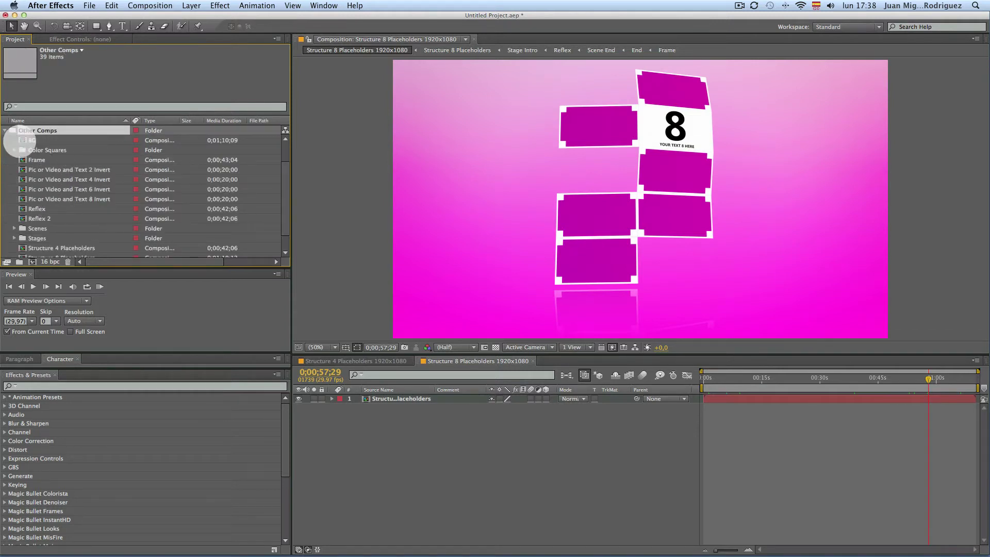
{"action": "double_click", "coordinate": [10, 130]}
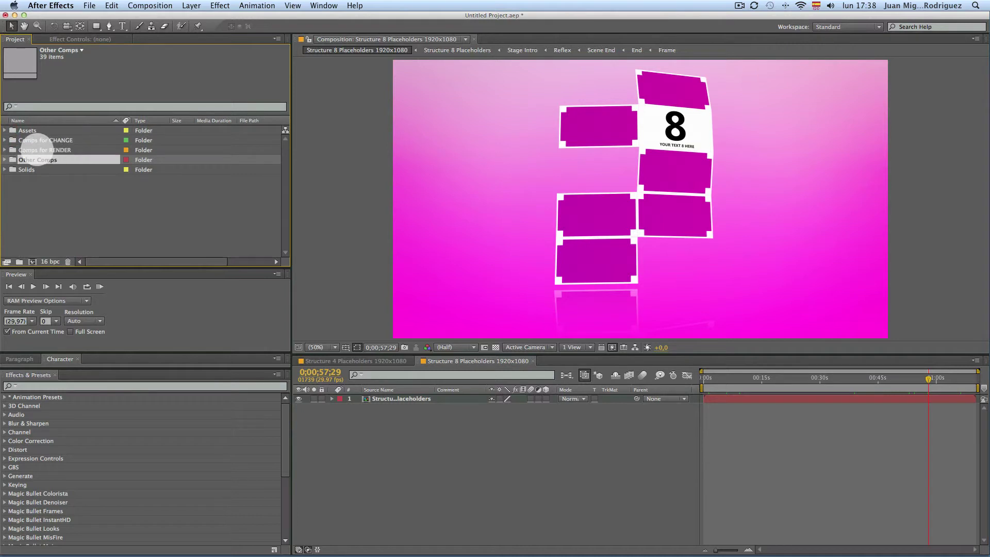
{"action": "left_click", "coordinate": [32, 150]}
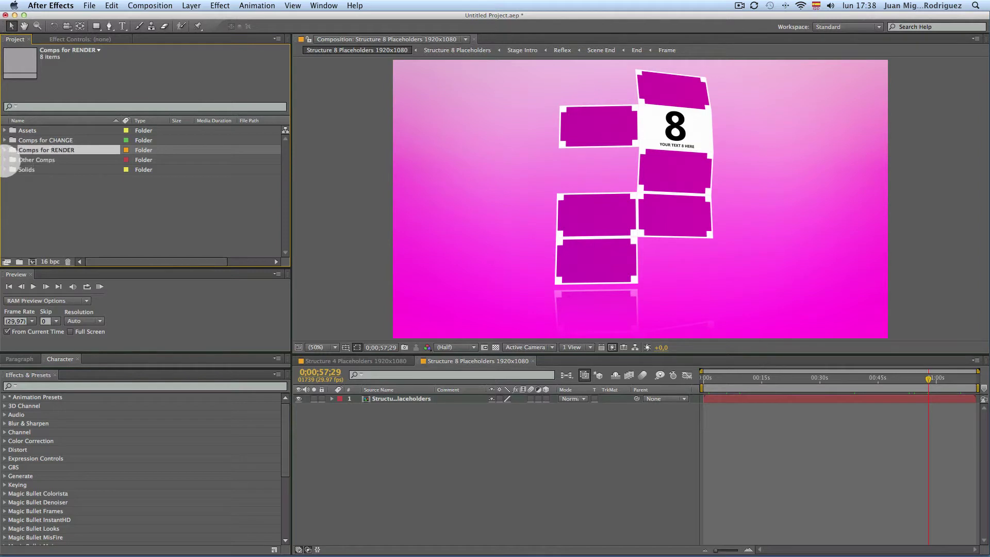
{"action": "left_click", "coordinate": [5, 160]}
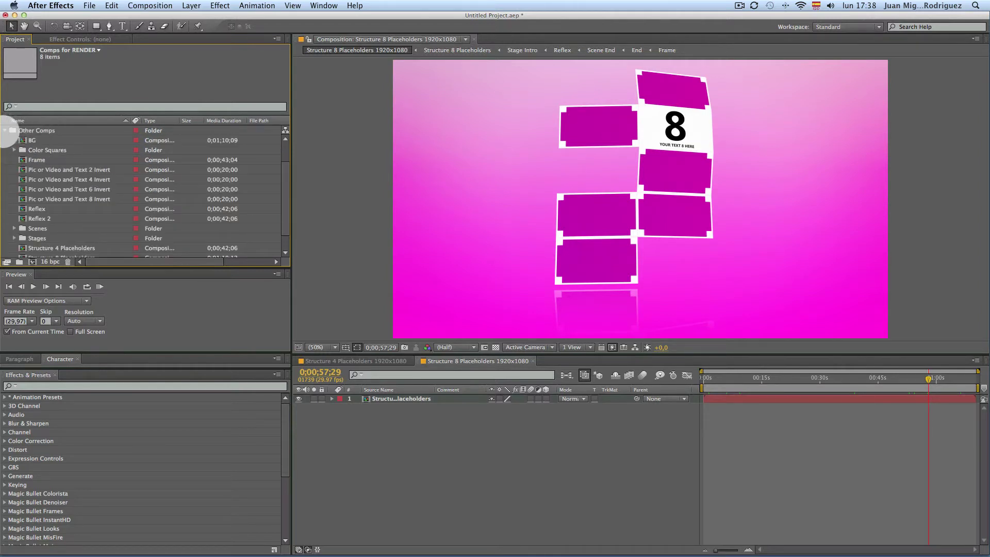
{"action": "left_click", "coordinate": [21, 150]}
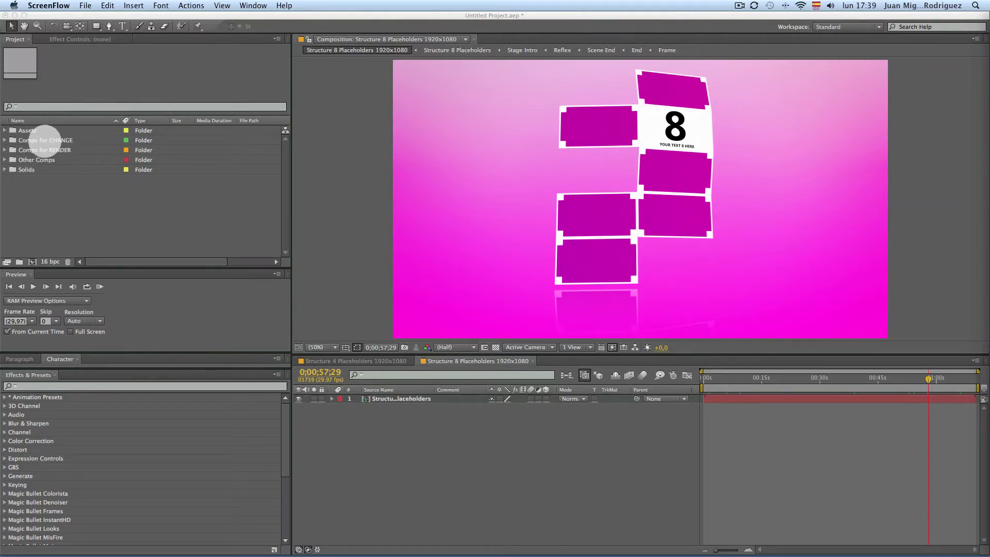
Expand the Comps for CHANGE folder and open the Intro composition
{"action": "double_click", "coordinate": [49, 141]}
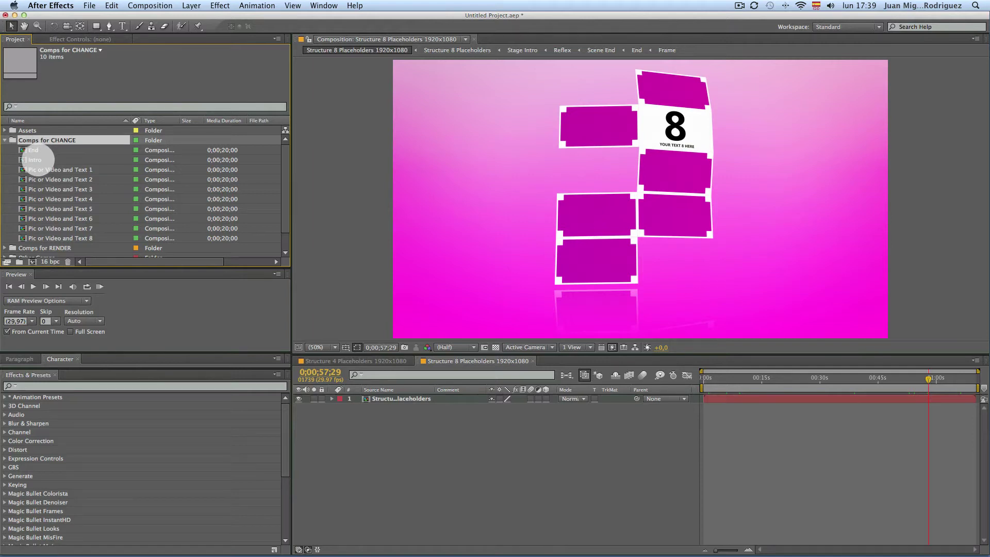
{"action": "double_click", "coordinate": [35, 160]}
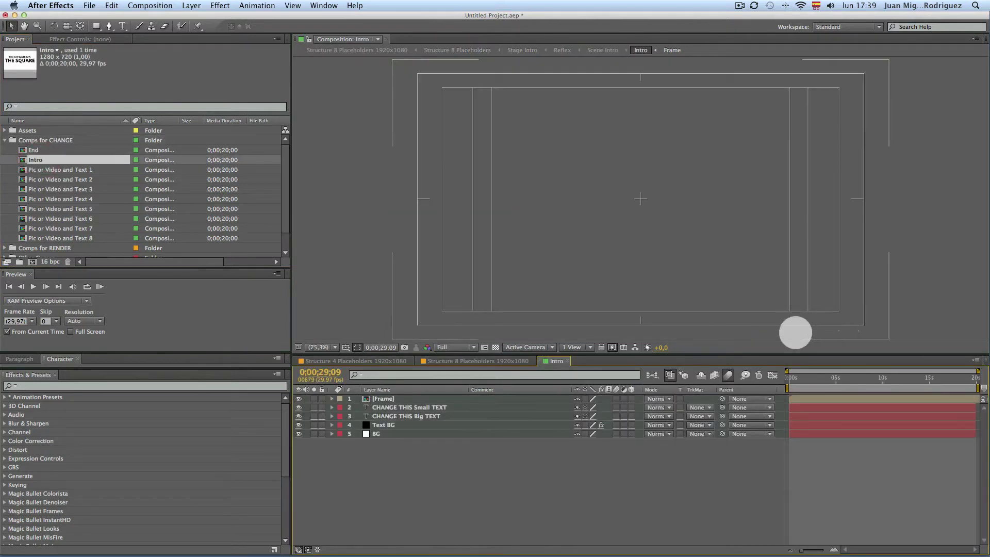
In the Intro composition at 0;00;02;24, replace the CHANGE THIS Small TEXT layer's text with "WRITE YOUR TEXT"
{"action": "left_click", "coordinate": [815, 380]}
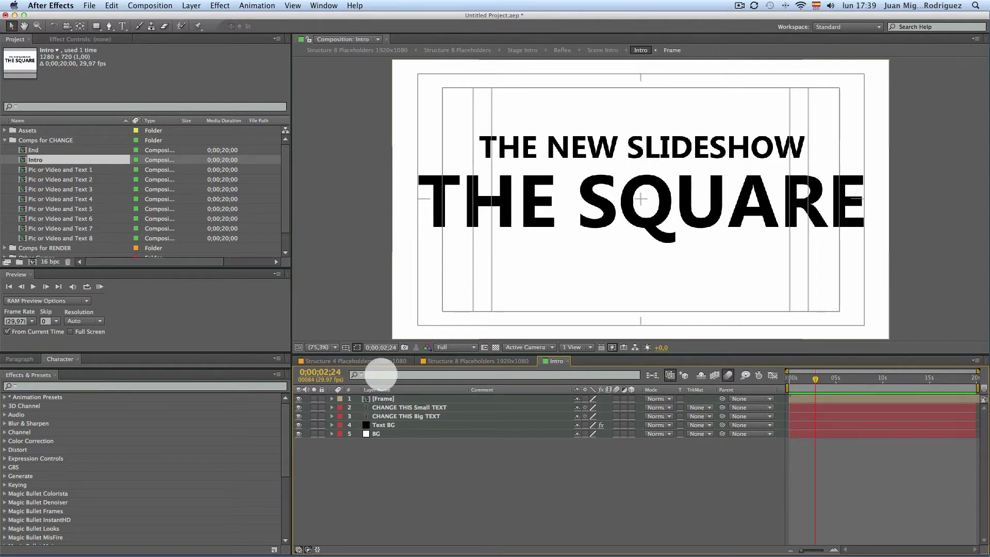
{"action": "left_click", "coordinate": [413, 408]}
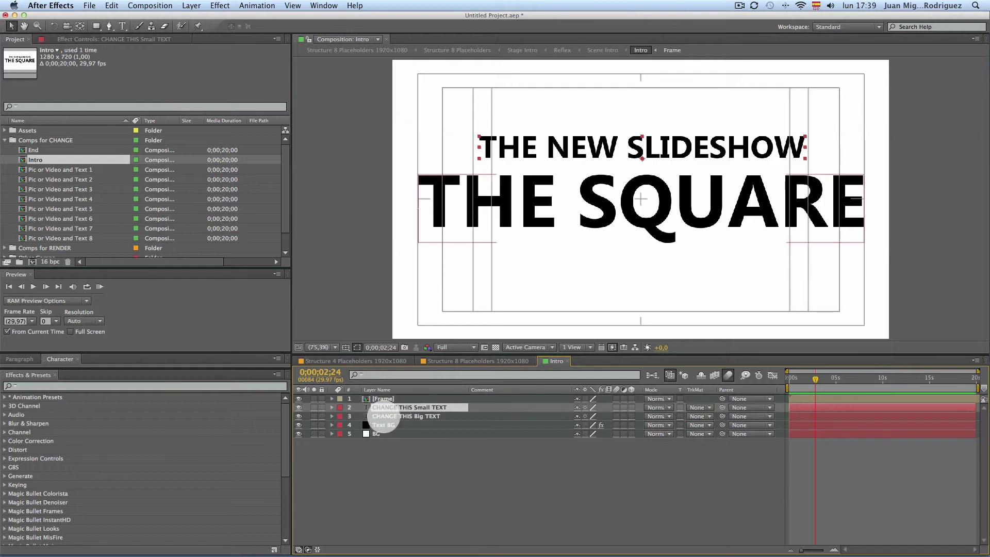
{"action": "left_click", "coordinate": [385, 418]}
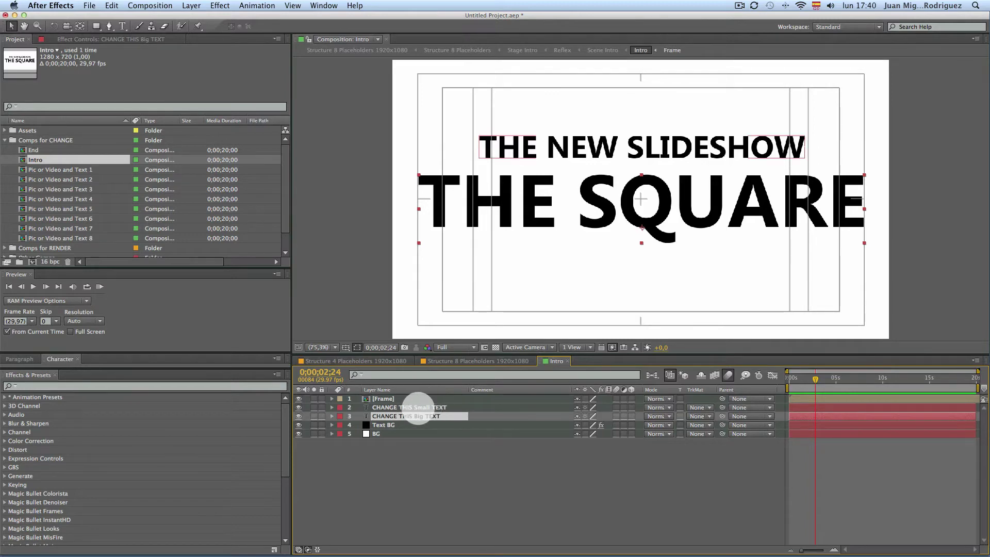
{"action": "left_click", "coordinate": [418, 408]}
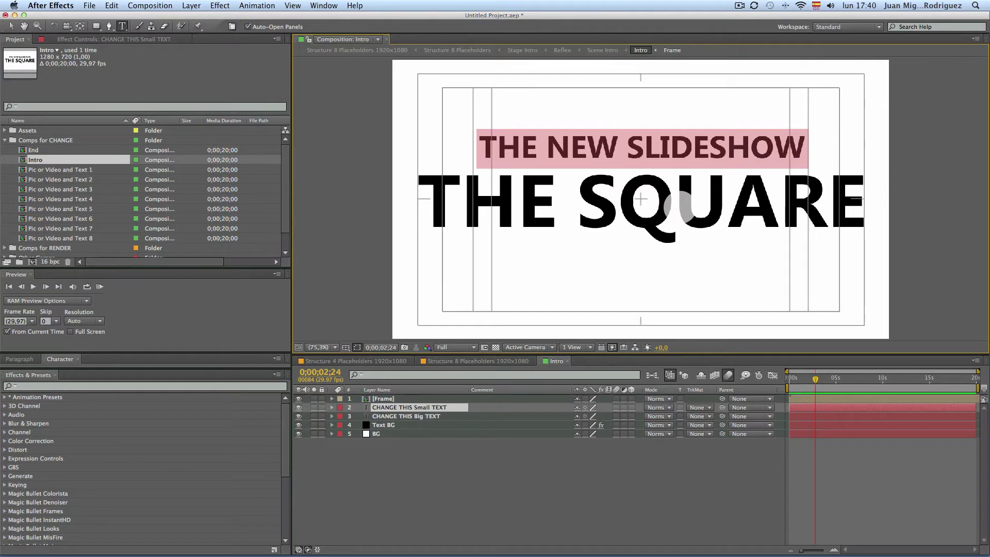
{"action": "type", "text": "WRI"}
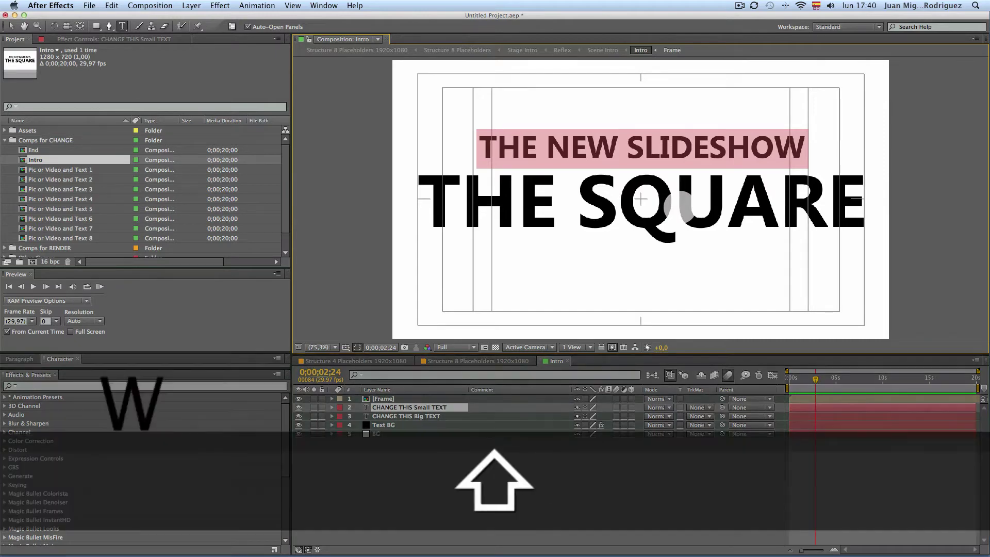
{"action": "type", "text": "TE YO"}
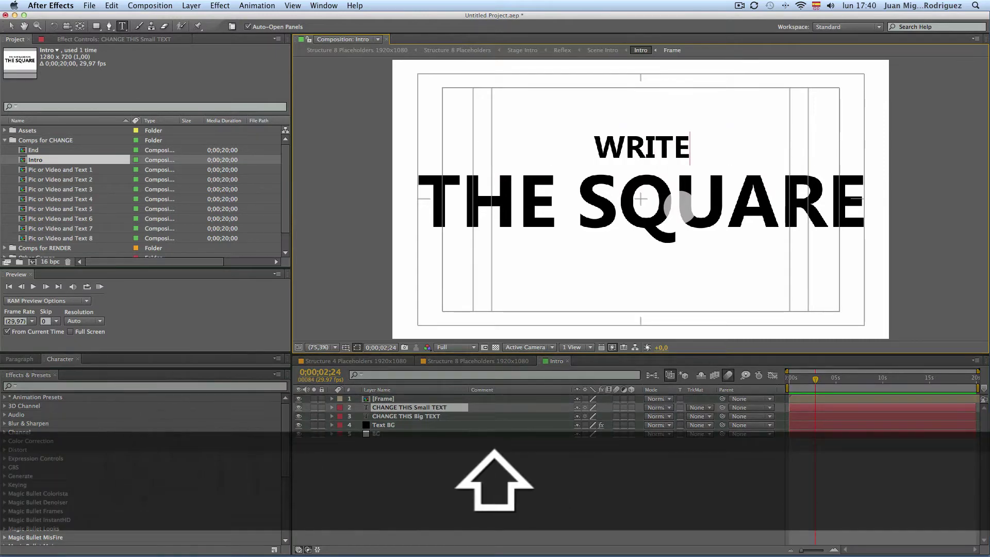
{"action": "type", "text": "UR TEXT"}
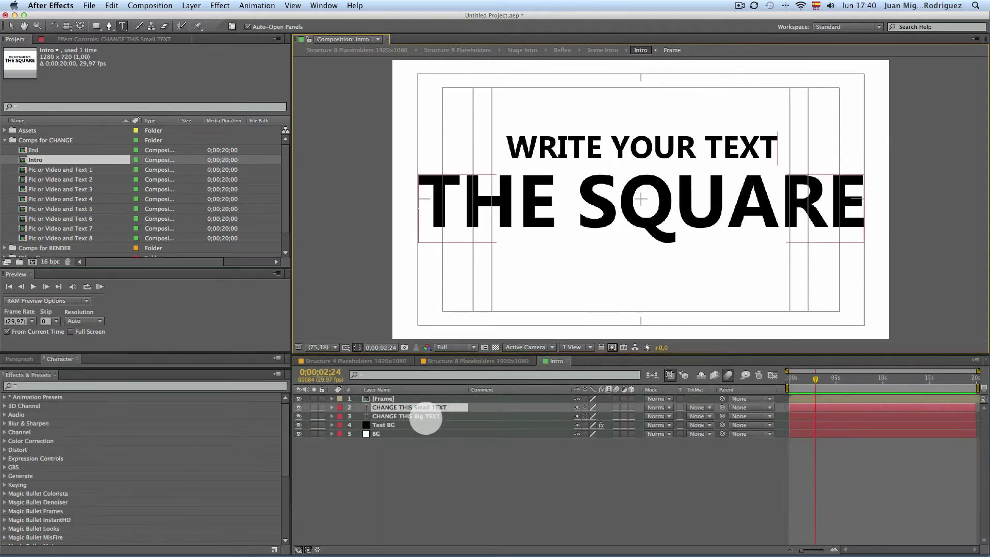
Replace the CHANGE THIS Big TEXT layer's text with "HERE" and preview it in Structure 4 Placeholders 1920x1080 at about 1 second
{"action": "left_click", "coordinate": [426, 416]}
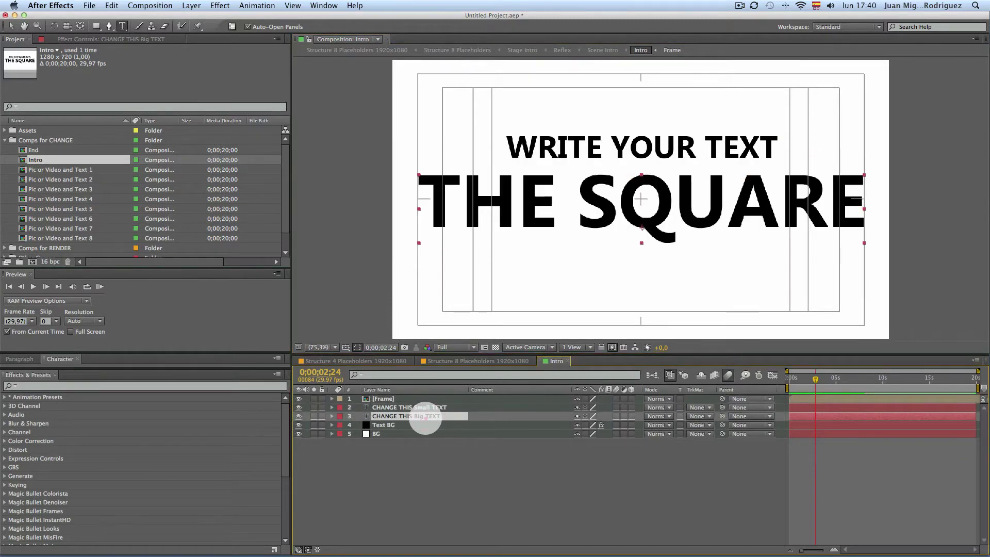
{"action": "double_click", "coordinate": [425, 417]}
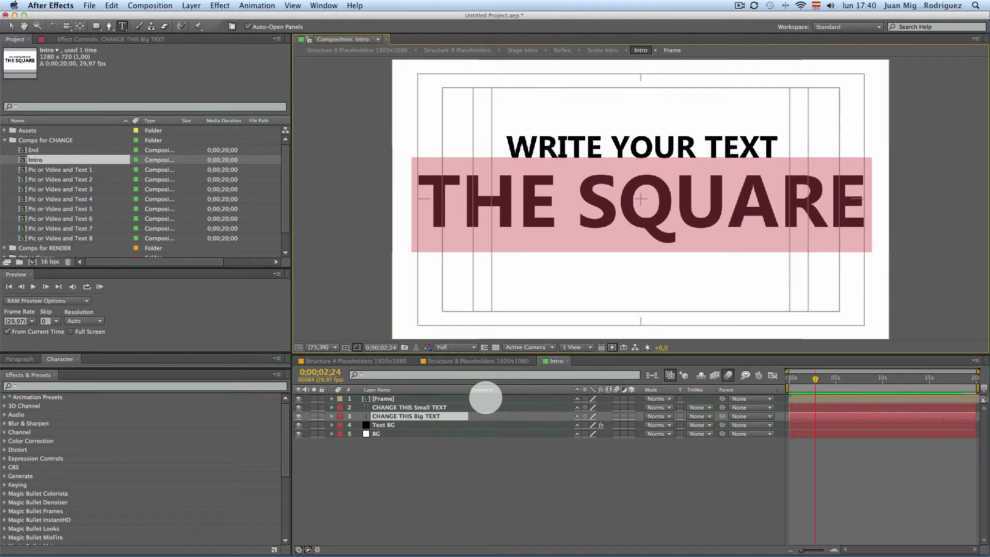
{"action": "key", "text": "BackSpace"}
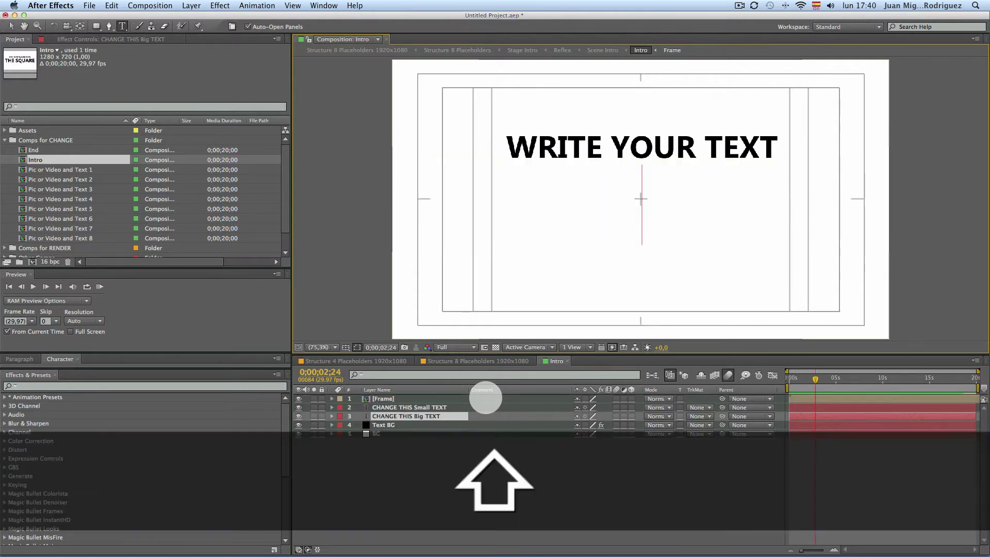
{"action": "type", "text": "HERE"}
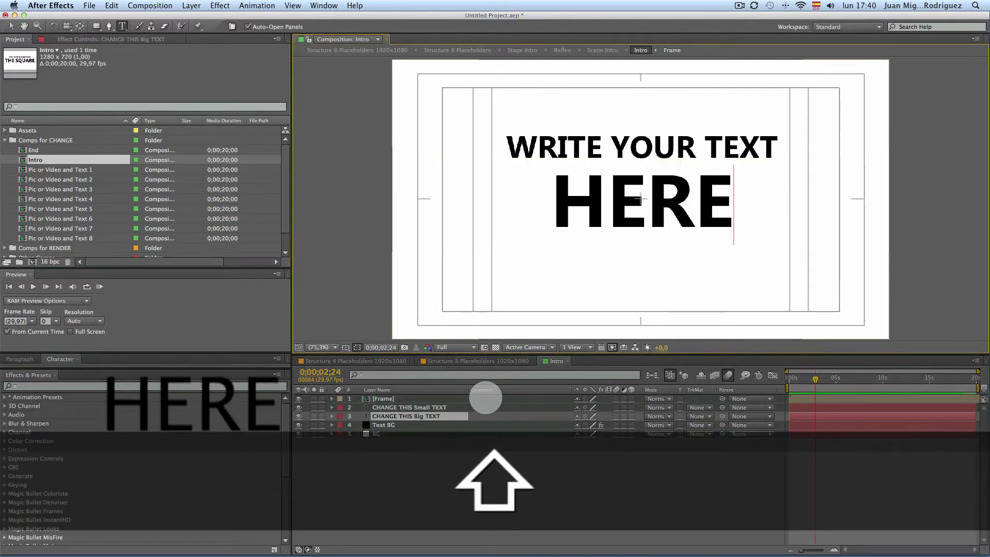
{"action": "left_click", "coordinate": [486, 397]}
{"action": "left_click", "coordinate": [339, 361]}
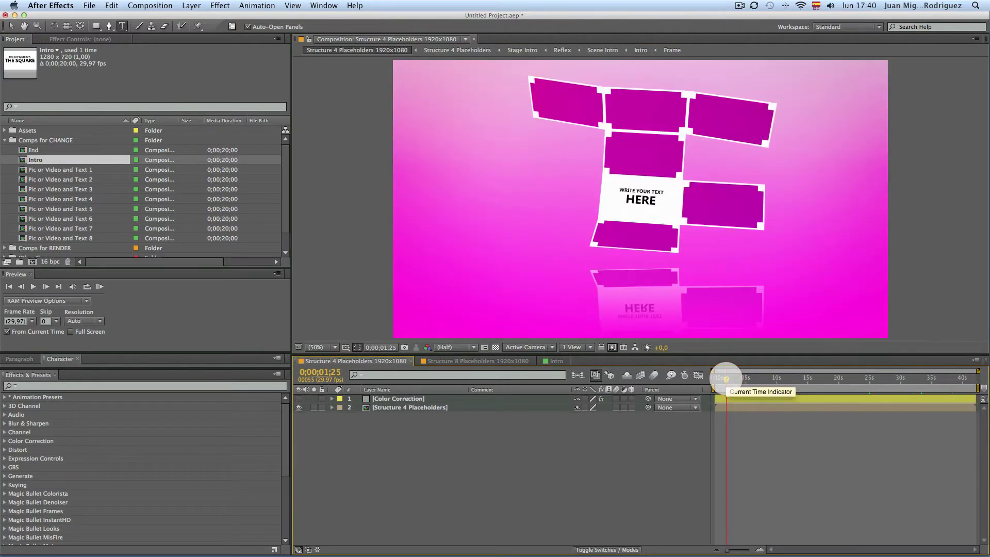
{"action": "left_click", "coordinate": [732, 379]}
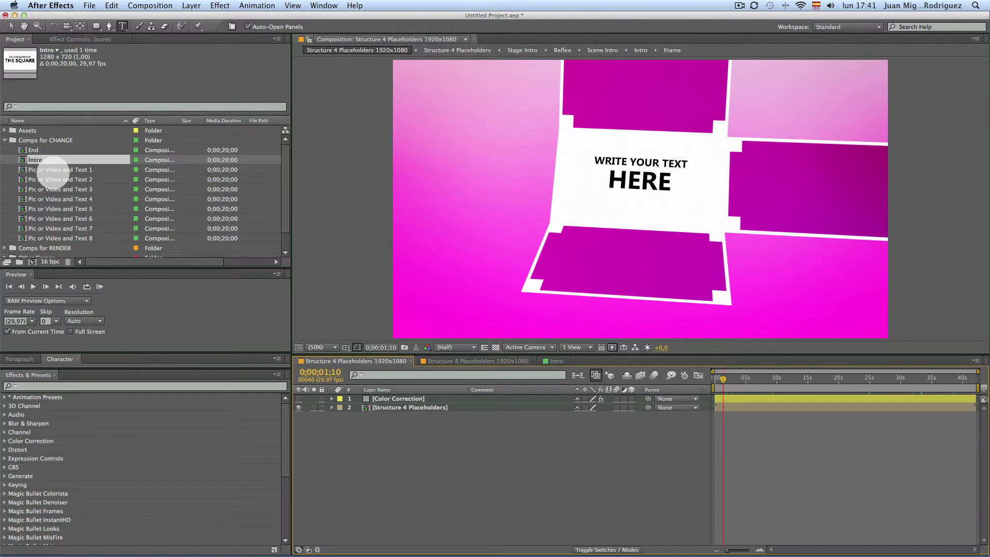
{"action": "double_click", "coordinate": [52, 170]}
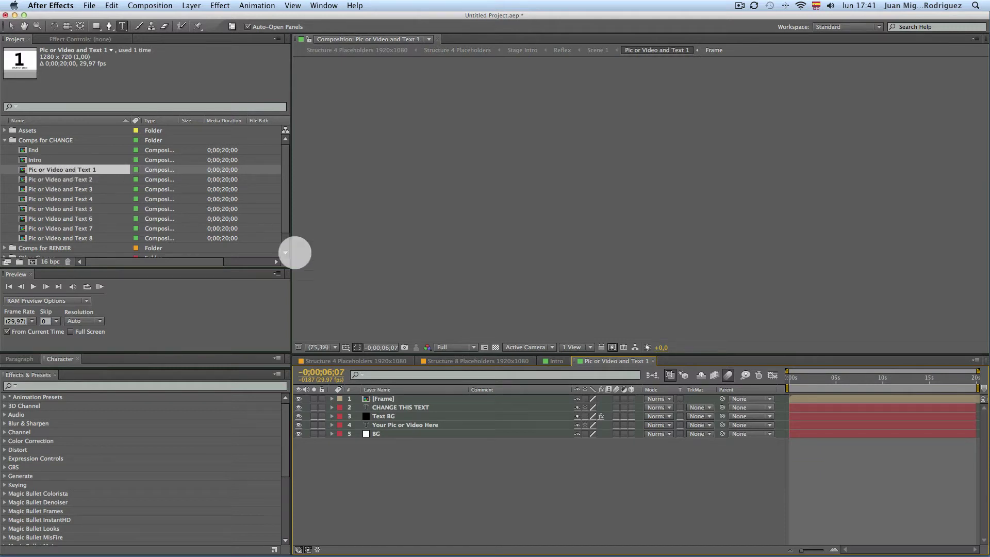
{"action": "left_click", "coordinate": [823, 378]}
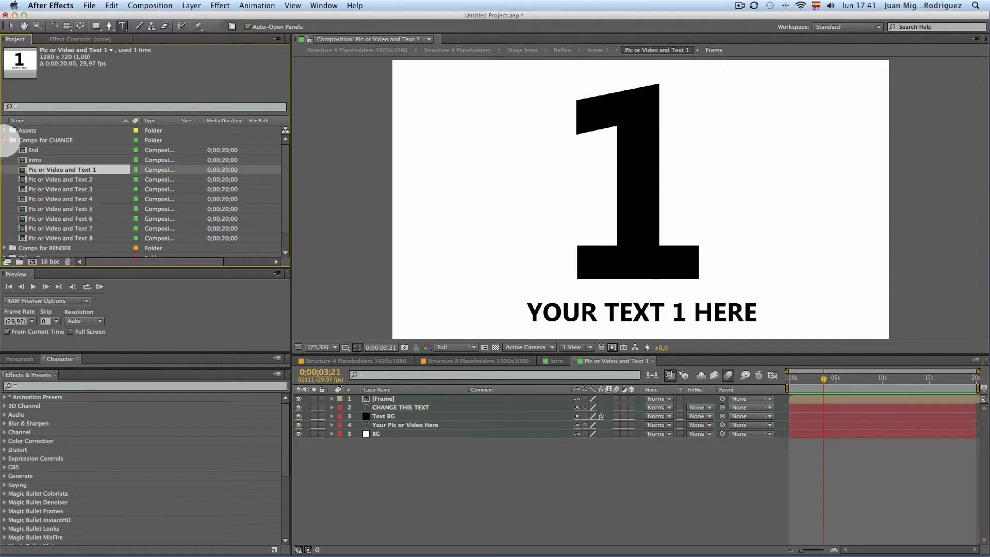
{"action": "left_click", "coordinate": [6, 140]}
{"action": "left_click", "coordinate": [6, 130]}
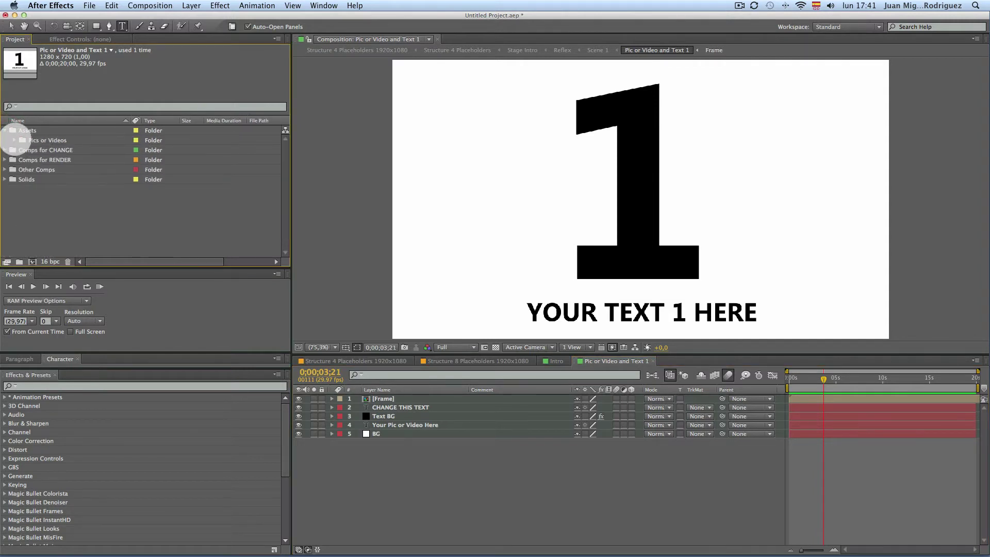
{"action": "left_click", "coordinate": [15, 140]}
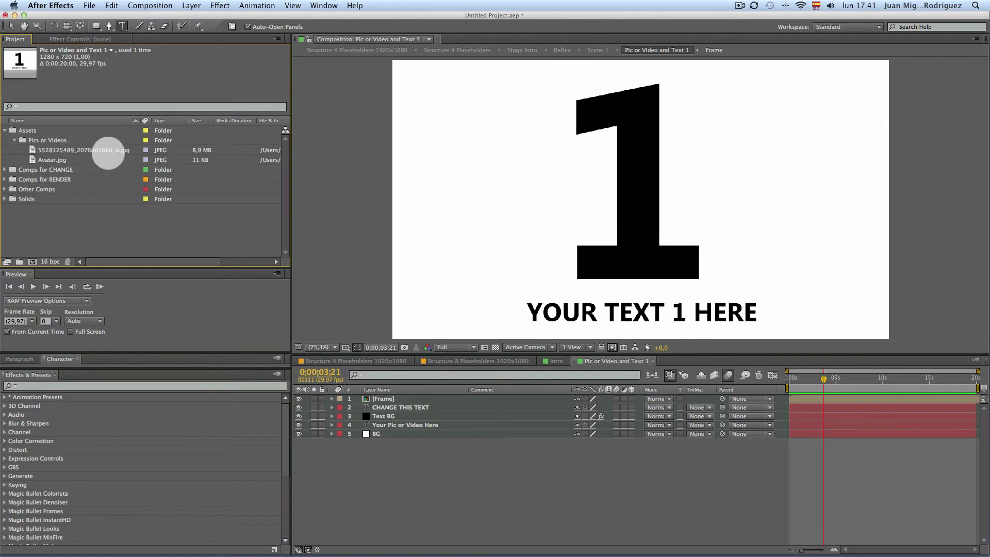
{"action": "left_click", "coordinate": [59, 151]}
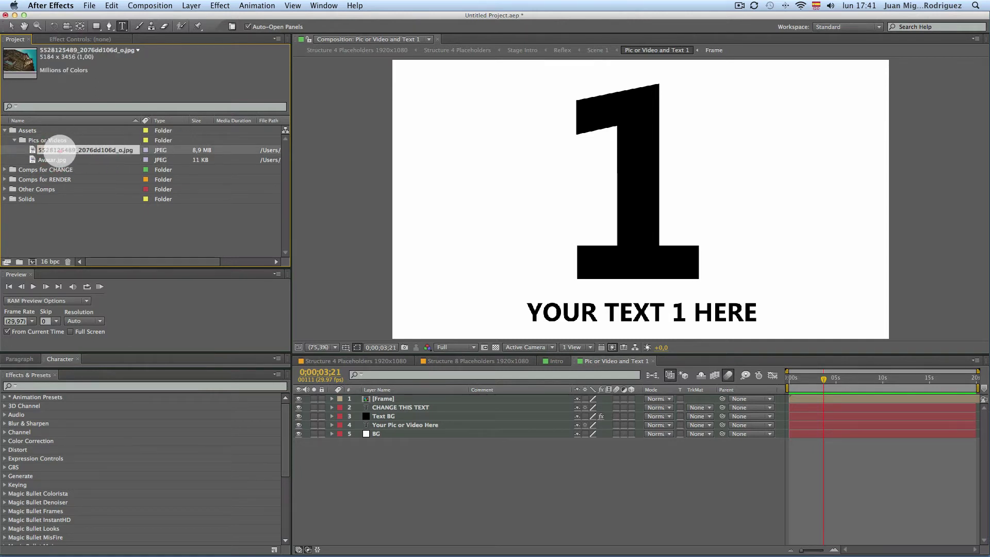
{"action": "left_click_drag", "start_coordinate": [58, 150], "coordinate": [400, 427]}
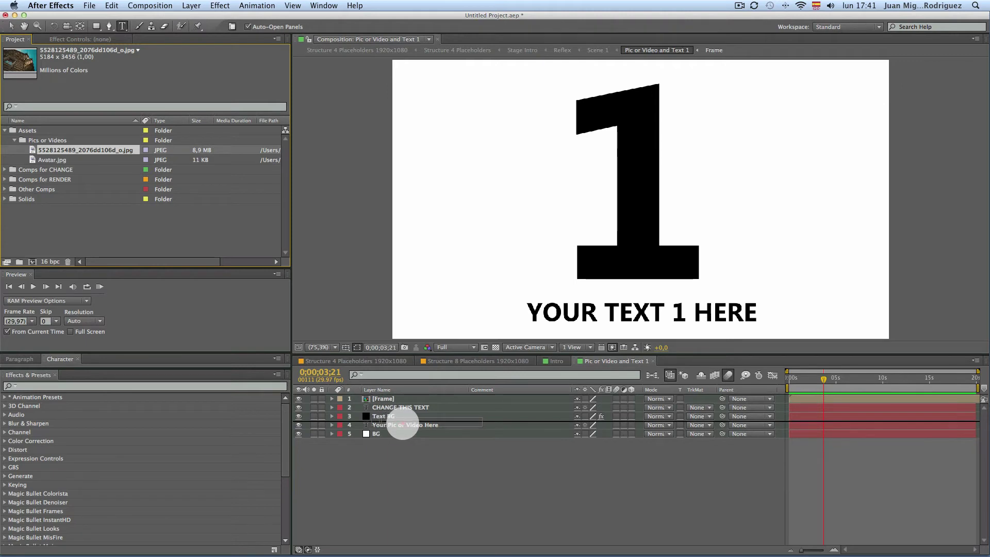
{"action": "left_click_drag", "start_coordinate": [402, 425], "coordinate": [404, 425]}
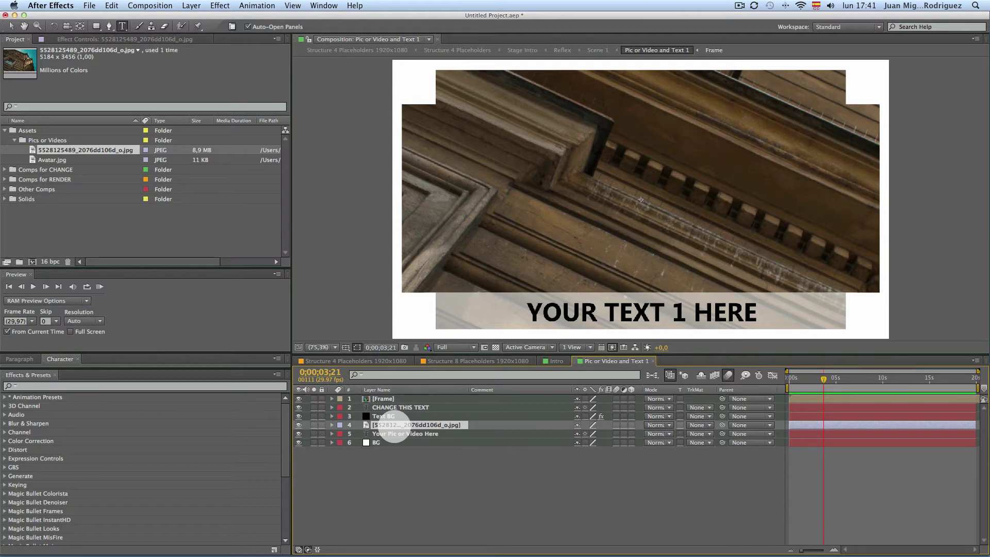
Show the inserted picture layer's transform properties and set its scale to 24%
{"action": "key", "text": "s"}
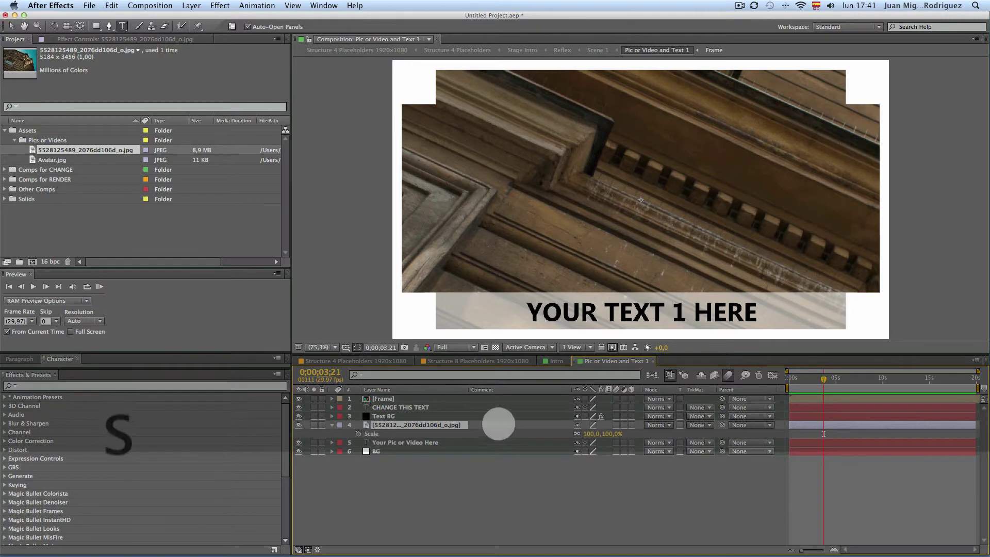
{"action": "left_click", "coordinate": [331, 425]}
{"action": "left_click", "coordinate": [332, 425]}
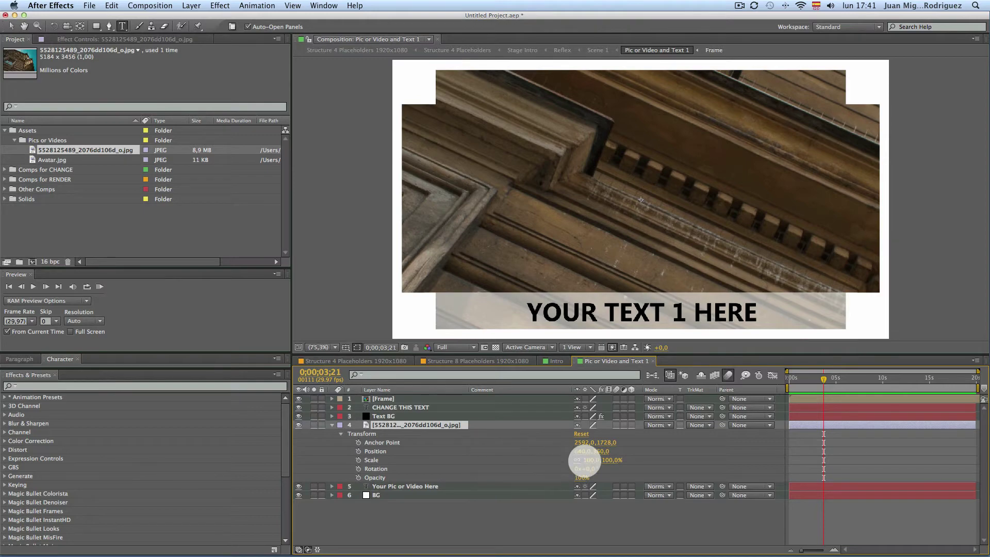
{"action": "left_click_drag", "start_coordinate": [588, 460], "coordinate": [552, 462]}
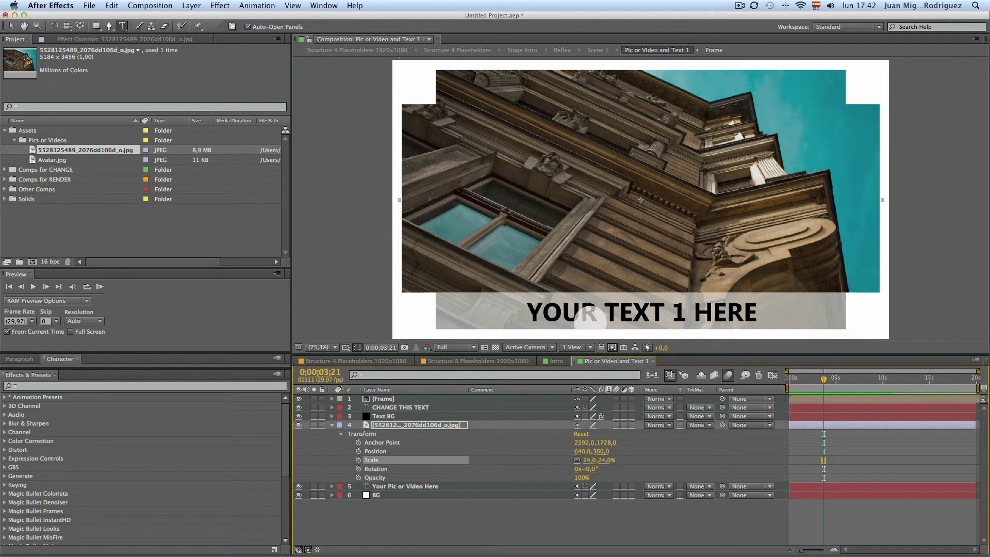
Replace the CHANGE THIS TEXT caption with "YOU WRITE YOUR TEXT" and preview the placeholder in Structure 4 Placeholders 1920x1080 at 0;00;08;10
{"action": "left_click", "coordinate": [400, 407]}
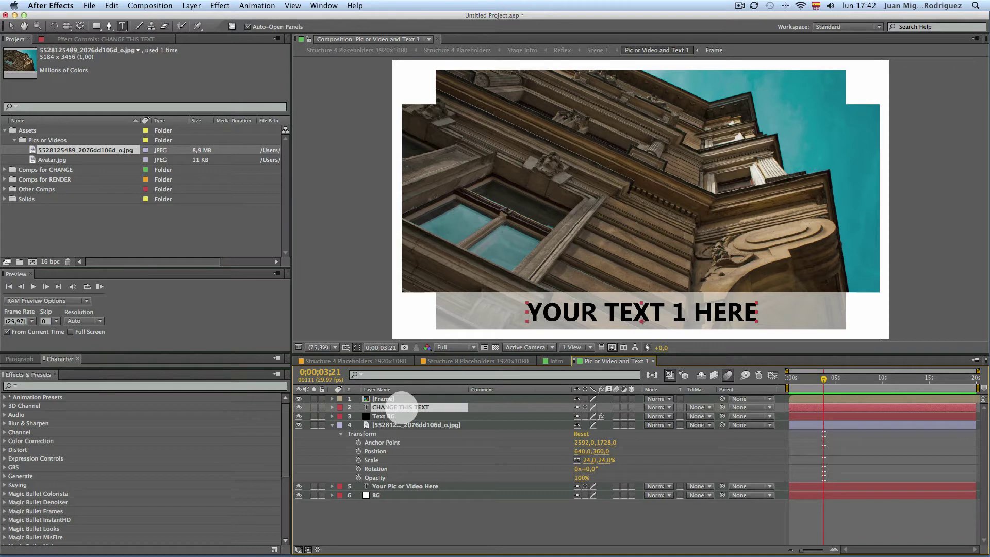
{"action": "double_click", "coordinate": [400, 406]}
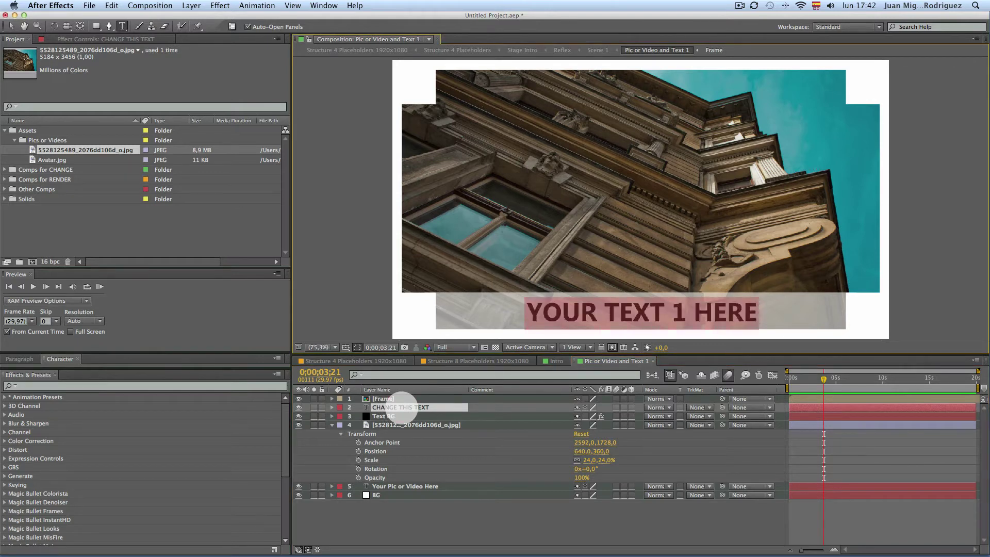
{"action": "type", "text": "YOU"}
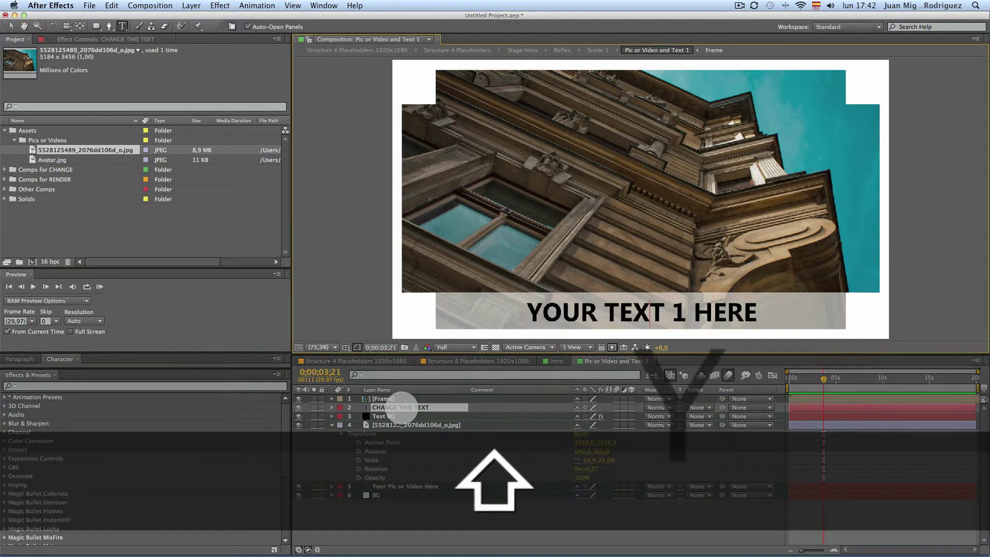
{"action": "type", "text": " WRITE"}
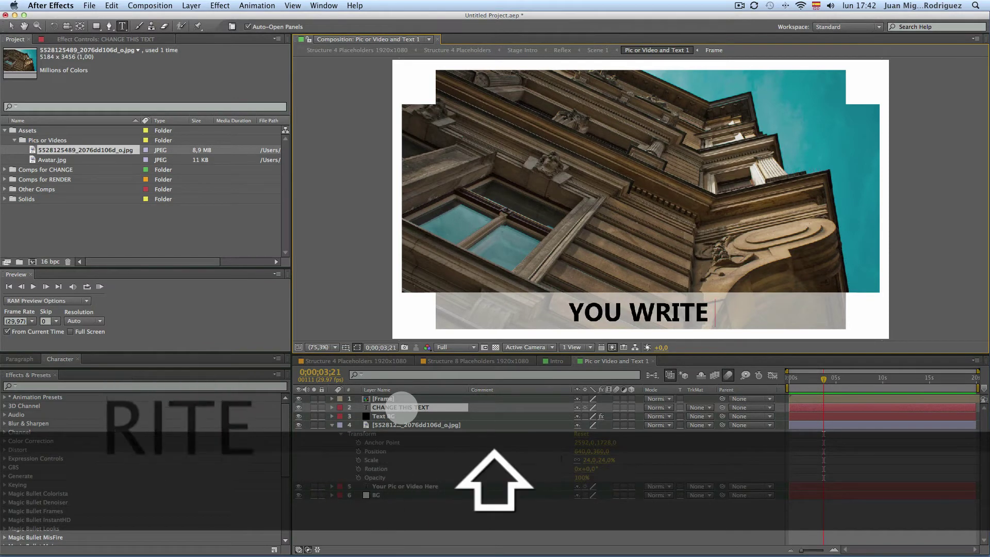
{"action": "type", "text": " YOUR TEXT"}
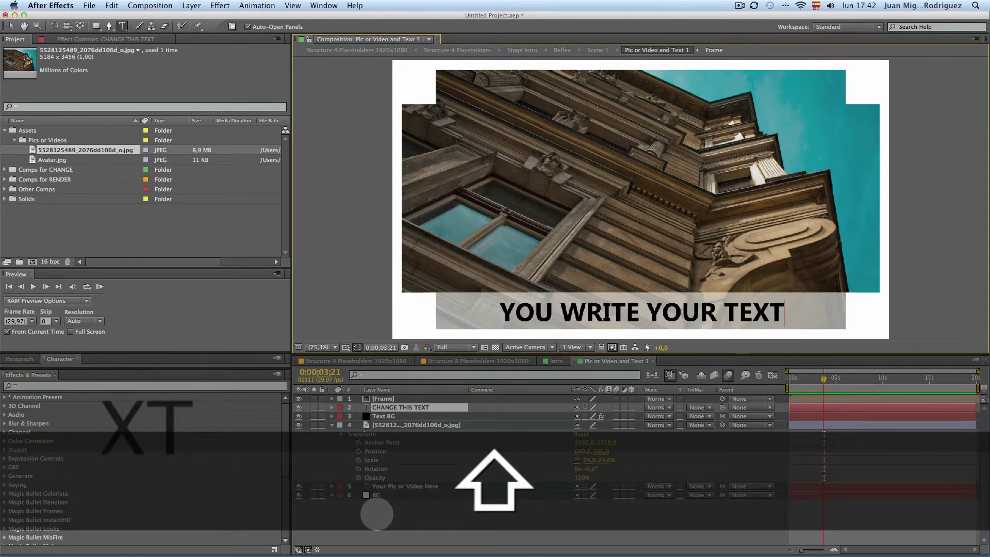
{"action": "left_click", "coordinate": [361, 361]}
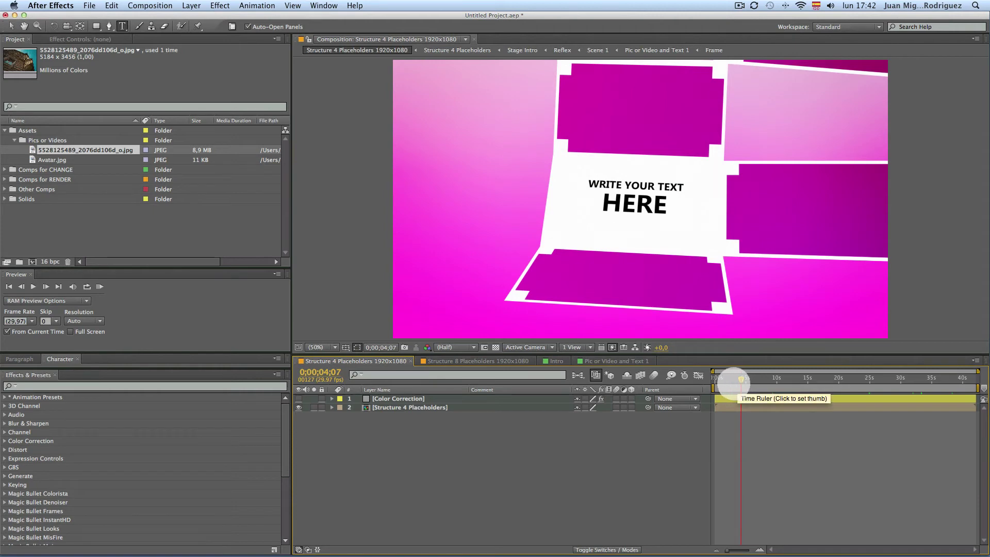
{"action": "left_click_drag", "start_coordinate": [741, 380], "coordinate": [767, 380]}
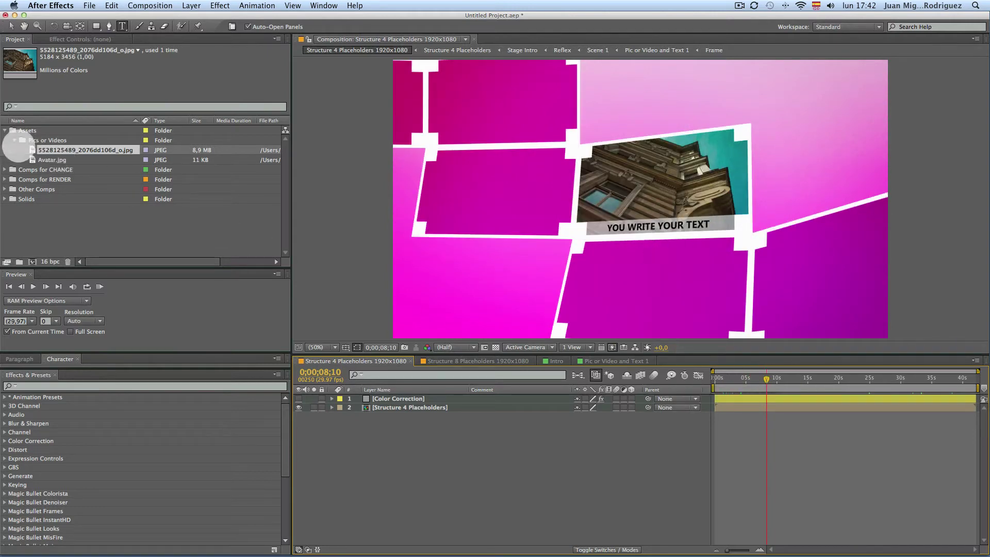
Open the End composition from Comps for CHANGE at 0;00;04;01 and insert Avatar.jpg between the Text BG and BG layers
{"action": "left_click", "coordinate": [7, 170]}
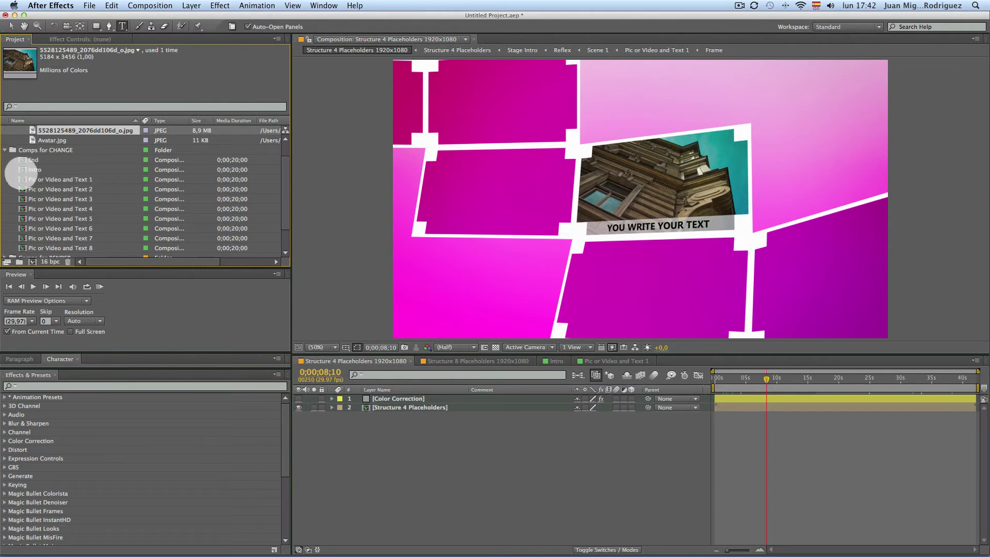
{"action": "double_click", "coordinate": [20, 160]}
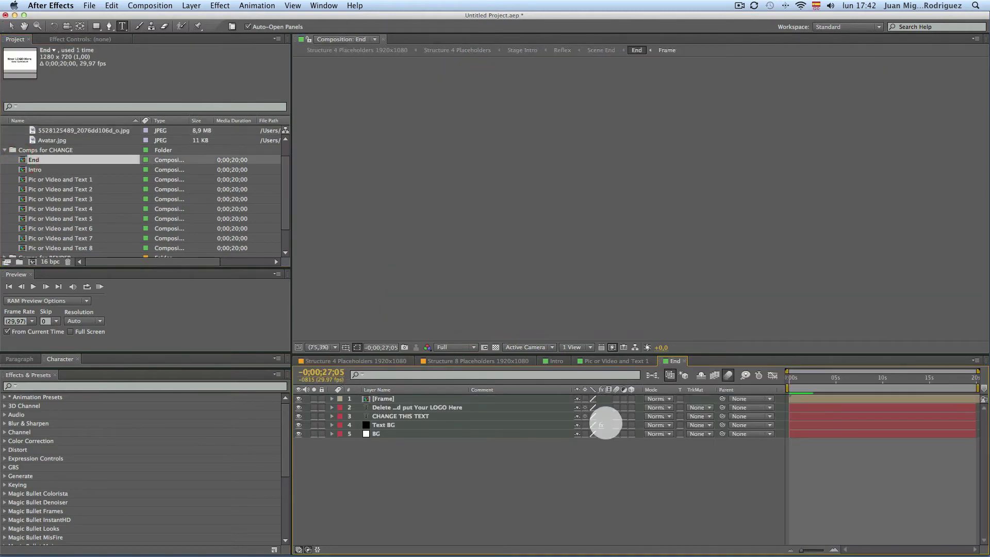
{"action": "left_click", "coordinate": [827, 378]}
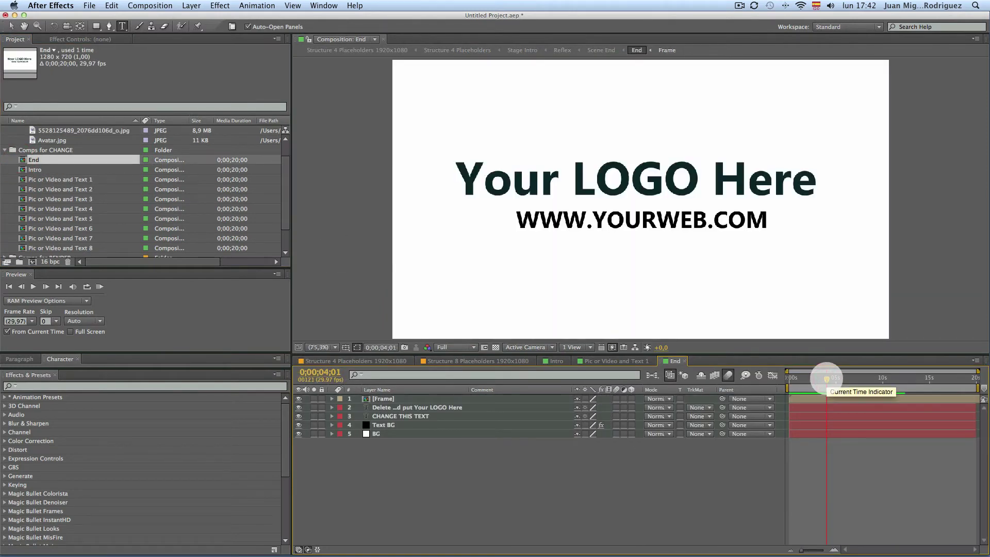
{"action": "left_click", "coordinate": [48, 140]}
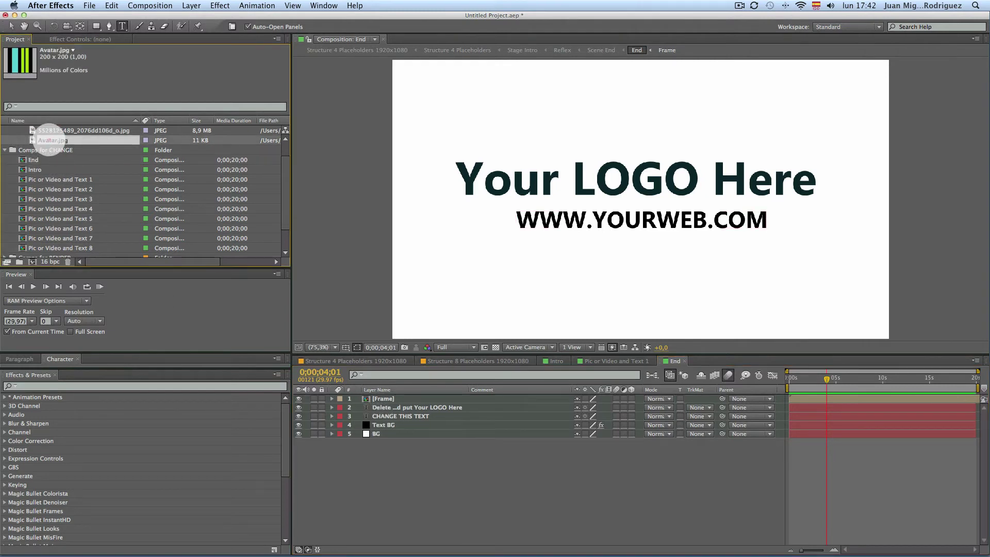
{"action": "left_click_drag", "start_coordinate": [48, 140], "coordinate": [407, 426]}
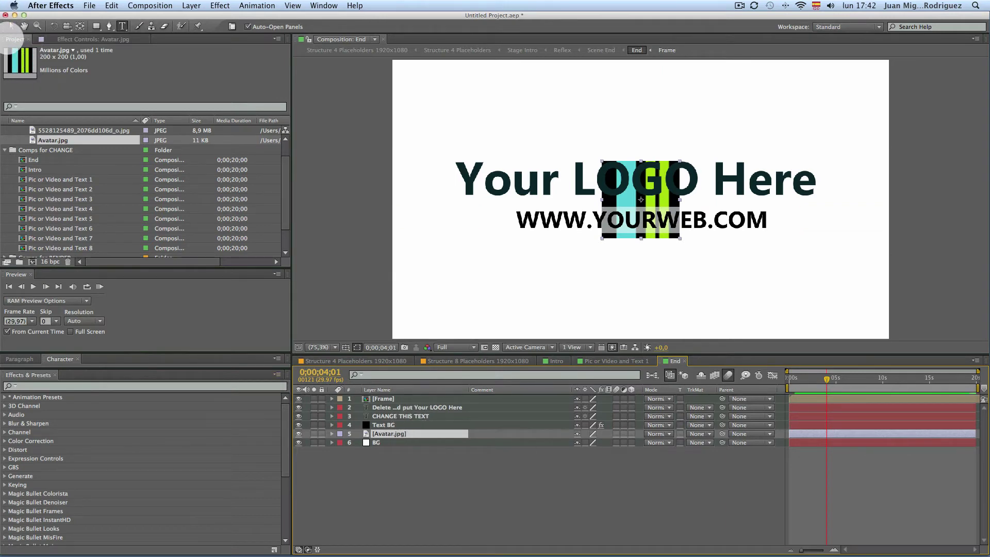
Move the Avatar.jpg logo up above the web address and delete the placeholder layer reading "Your LOGO Here"
{"action": "left_click", "coordinate": [11, 26]}
{"action": "left_click", "coordinate": [654, 203]}
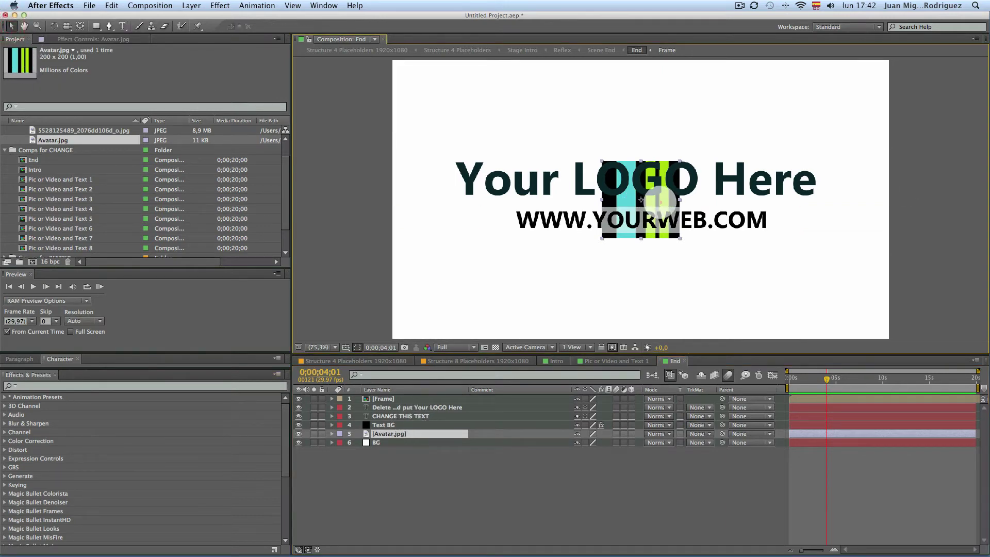
{"action": "left_click_drag", "start_coordinate": [654, 203], "coordinate": [662, 165]}
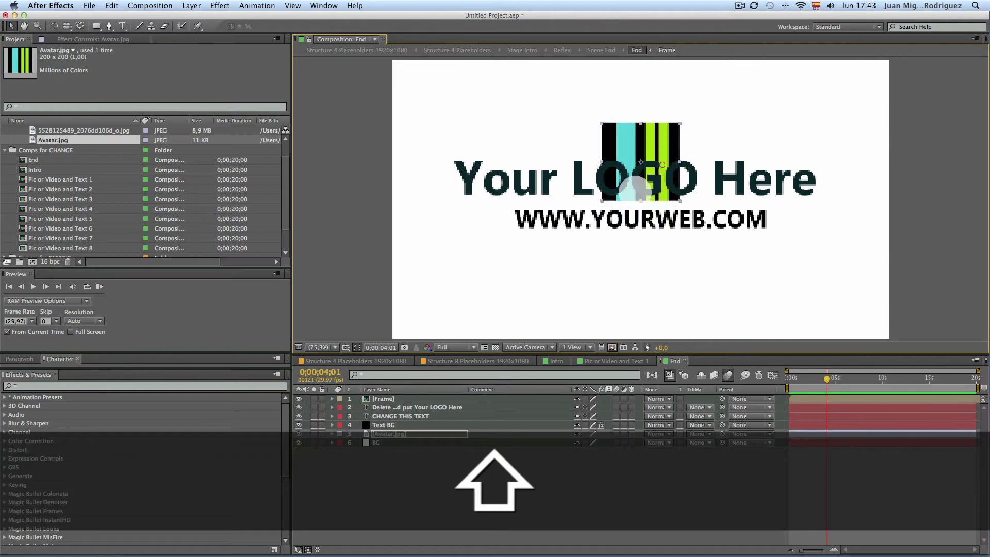
{"action": "left_click_drag", "start_coordinate": [453, 423], "coordinate": [422, 410]}
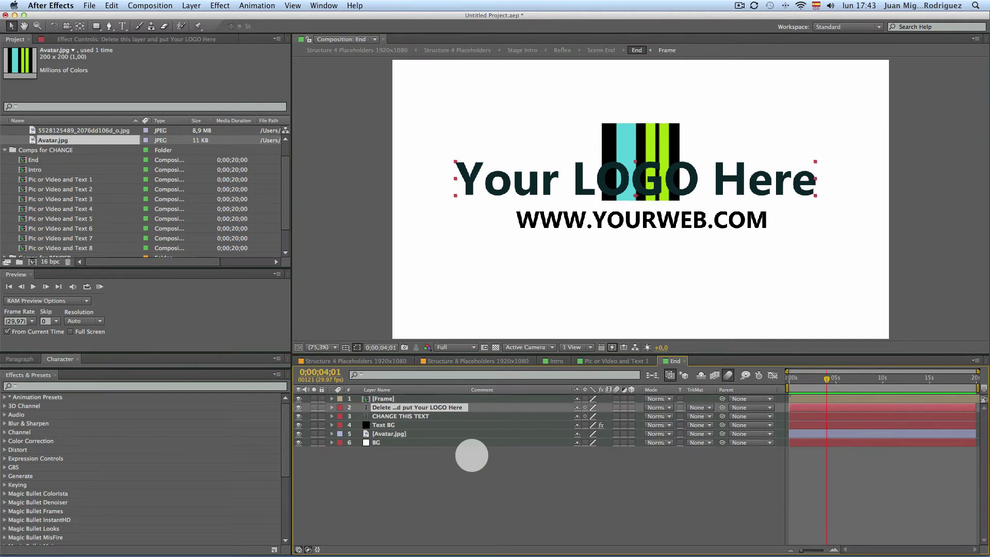
{"action": "key", "text": "Delete"}
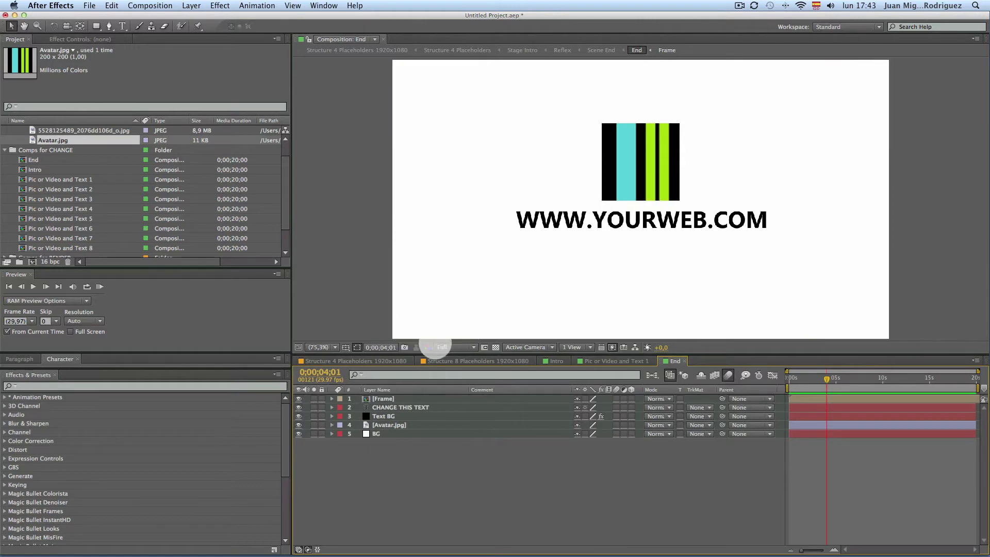
{"action": "left_click", "coordinate": [400, 407]}
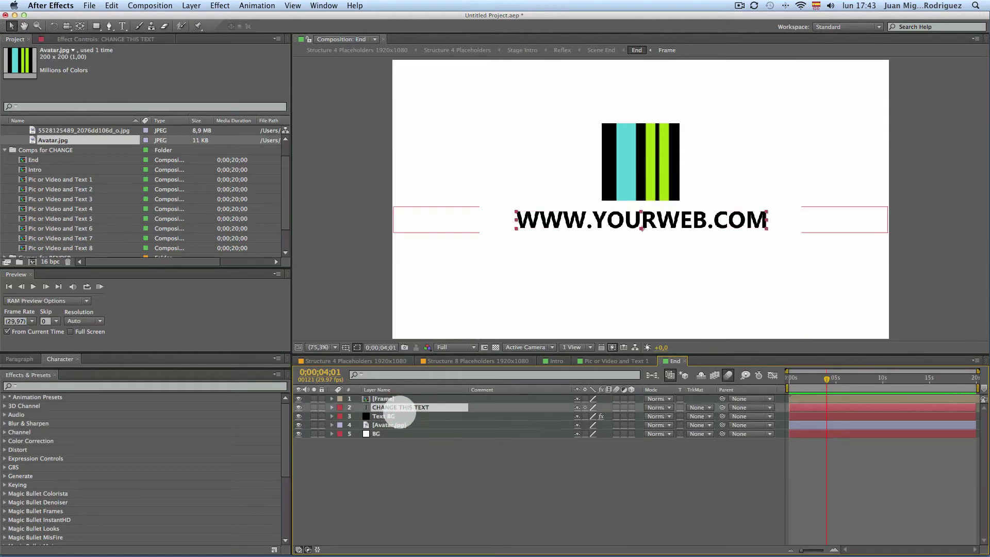
{"action": "double_click", "coordinate": [400, 407]}
{"action": "type", "text": "WW:"}
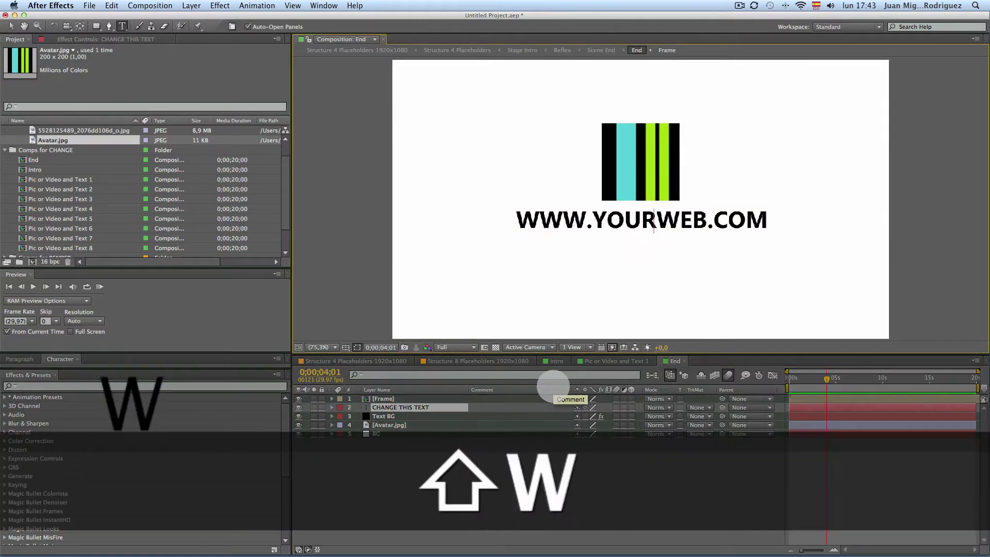
{"action": "type", "text": "JU"}
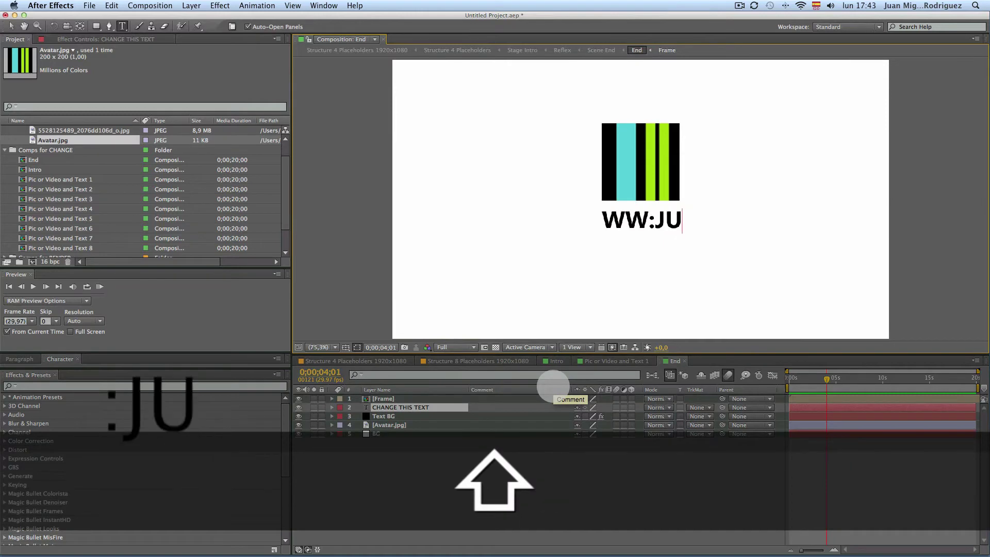
{"action": "type", "text": "ANMIGUE"}
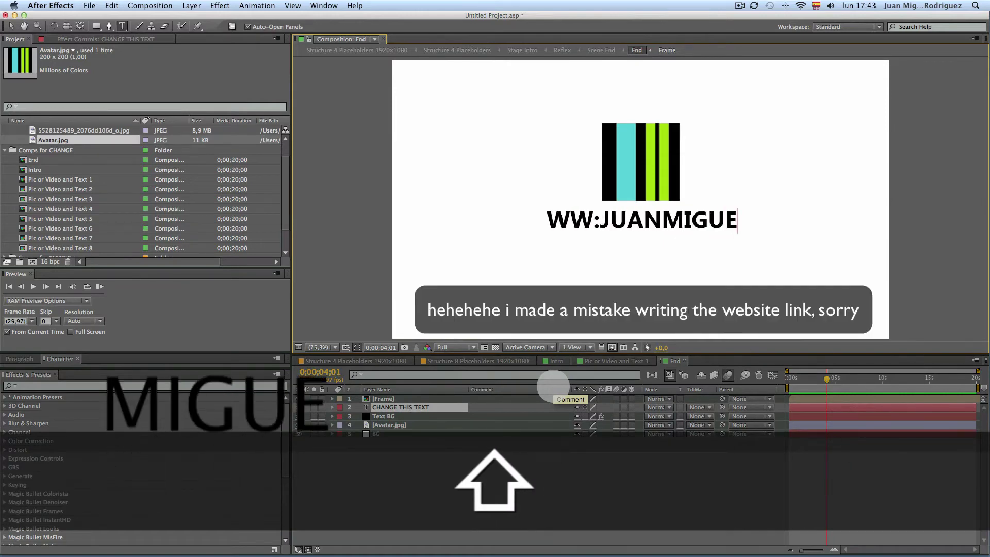
{"action": "type", "text": "LSALAS"}
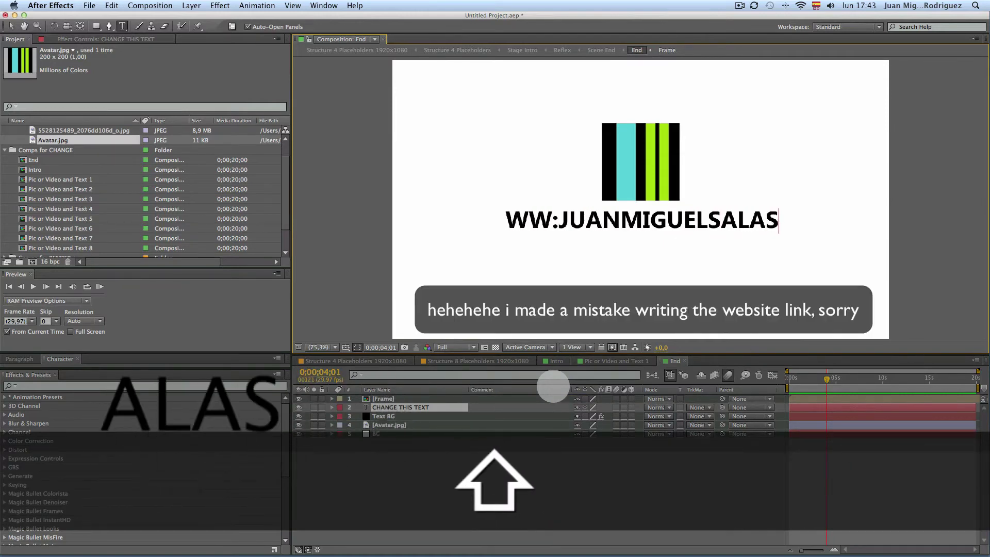
{"action": "type", "text": ":TK"}
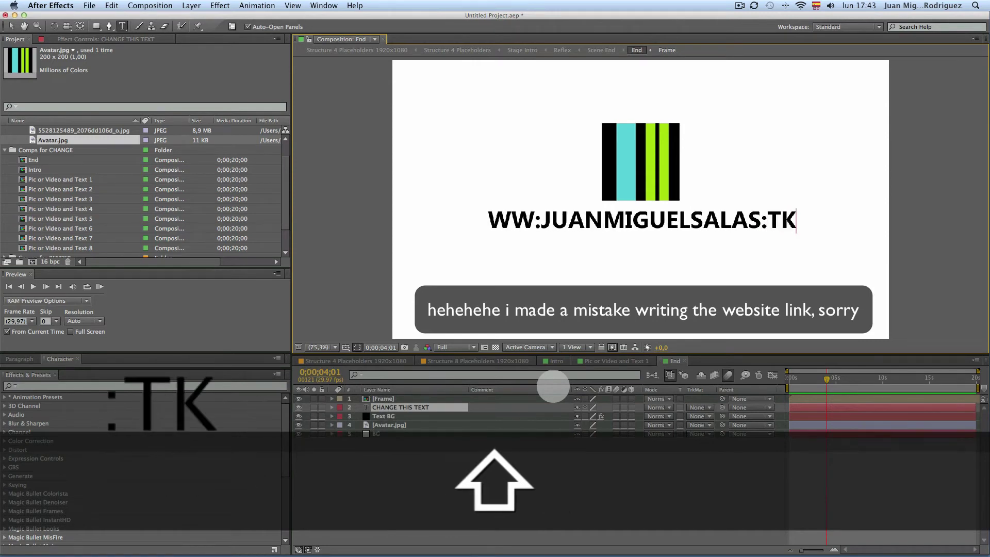
{"action": "key", "text": "Left"}
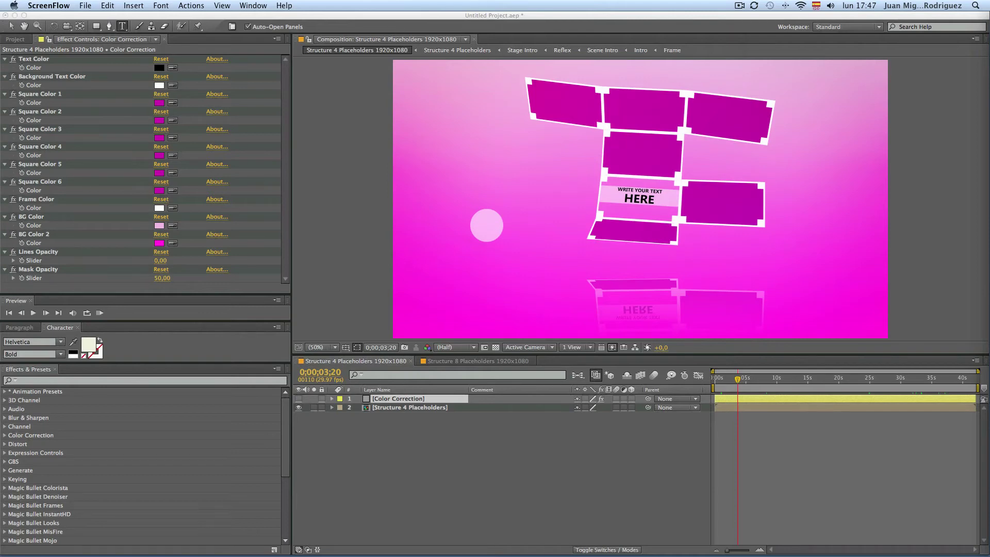
Expand Comps 4 Placeholders inside Comps for RENDER and select the Structure 4 Placeholders 1920x1080 composition
{"action": "left_click", "coordinate": [15, 38]}
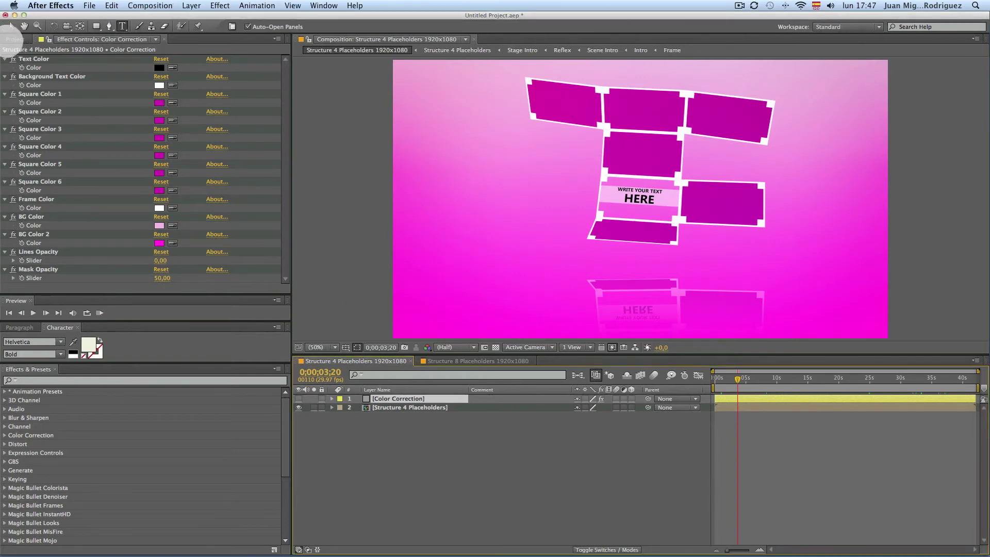
{"action": "left_click", "coordinate": [14, 39]}
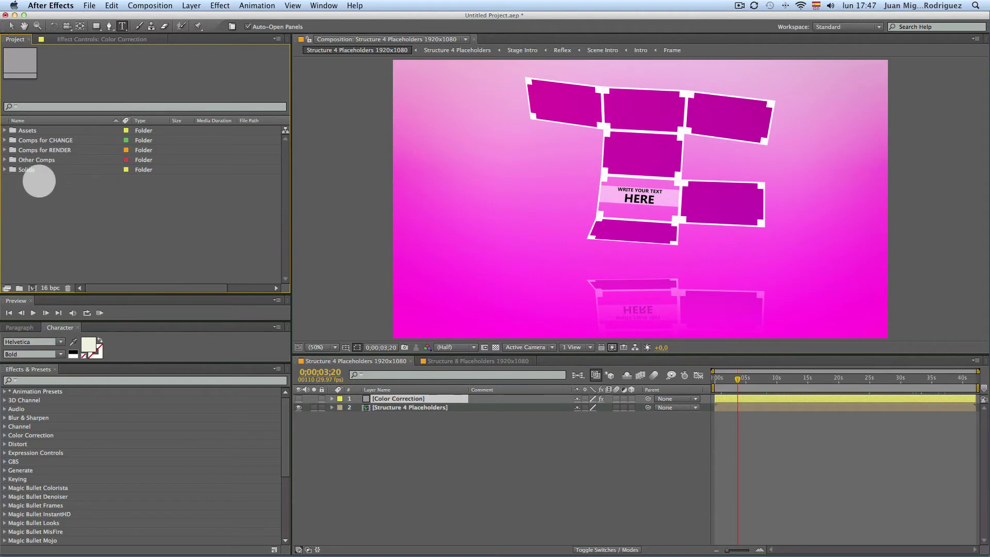
{"action": "left_click", "coordinate": [5, 150]}
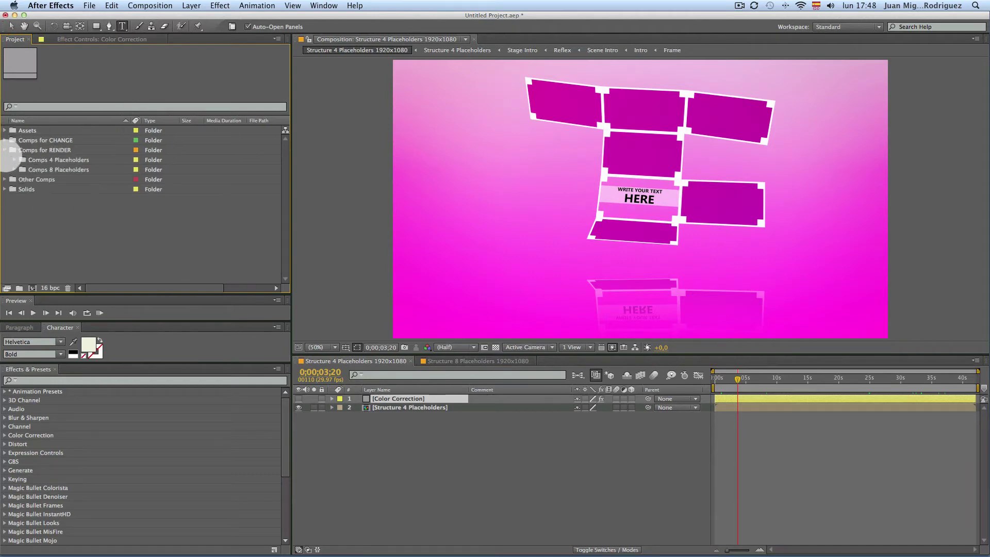
{"action": "left_click", "coordinate": [44, 160]}
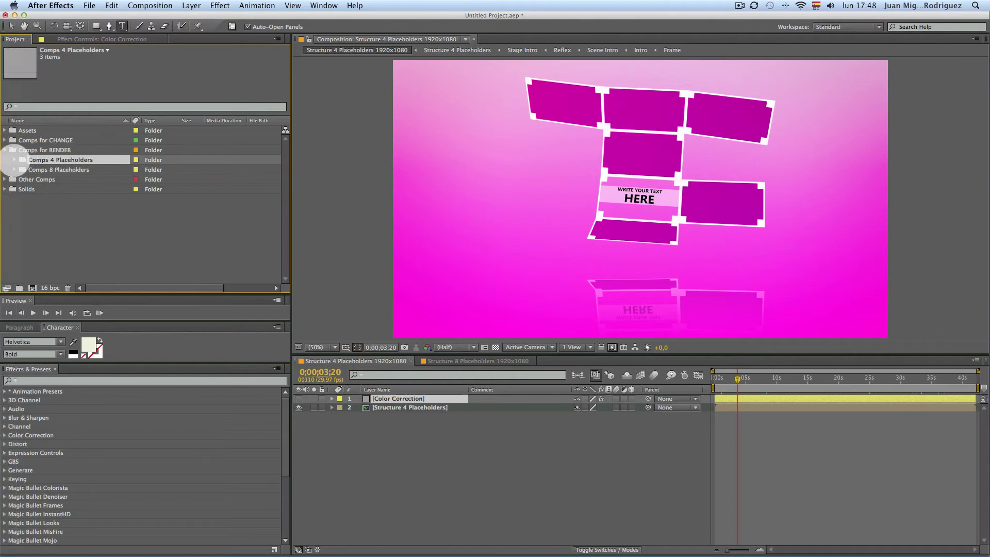
{"action": "left_click", "coordinate": [15, 160]}
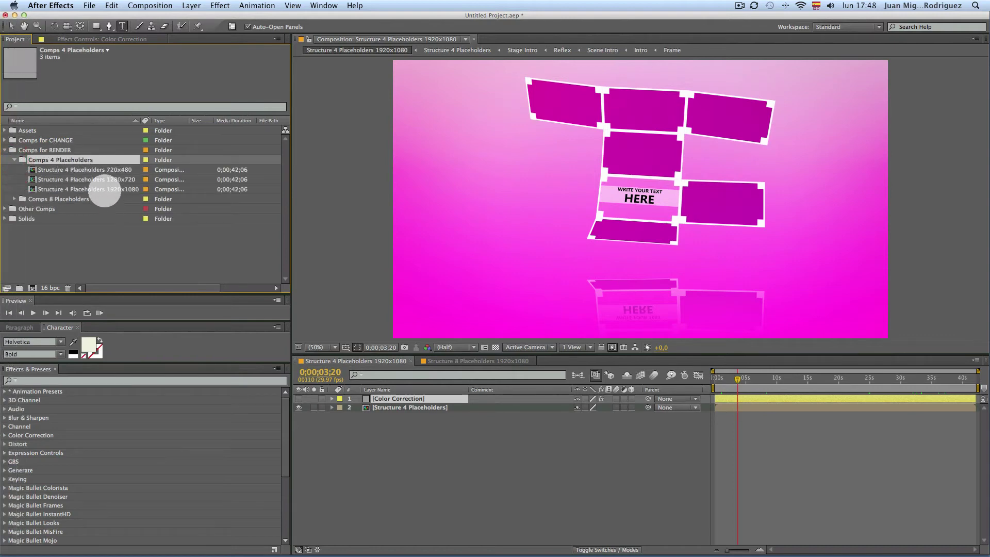
{"action": "left_click", "coordinate": [104, 190]}
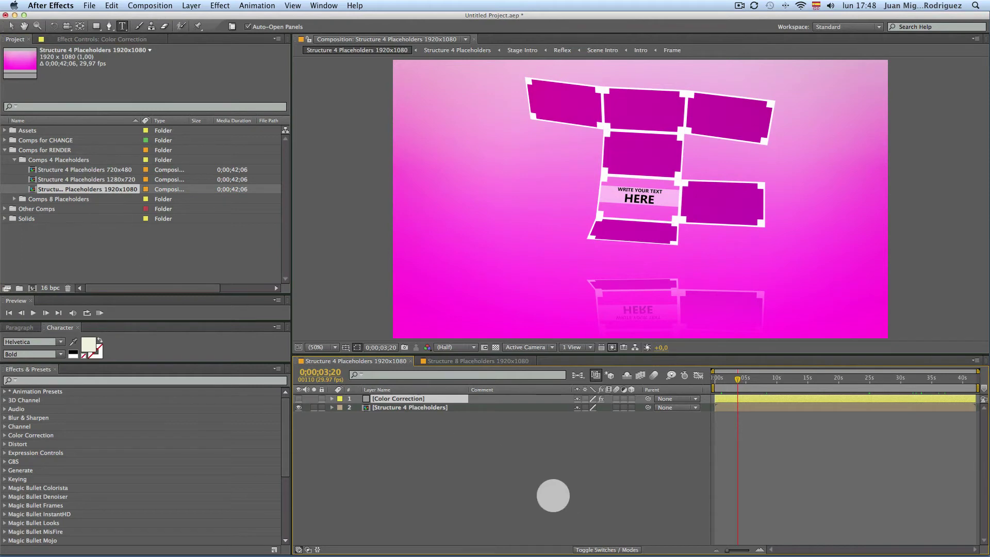
Select the Color Correction layer in Structure 4 Placeholders 1920x1080 and show its effect controls
{"action": "left_click", "coordinate": [416, 433]}
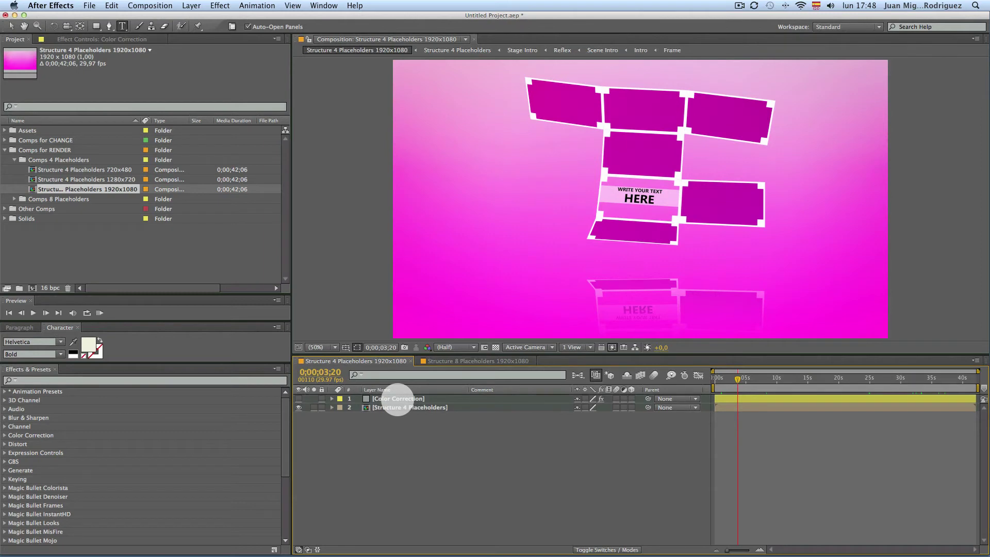
{"action": "left_click", "coordinate": [397, 399]}
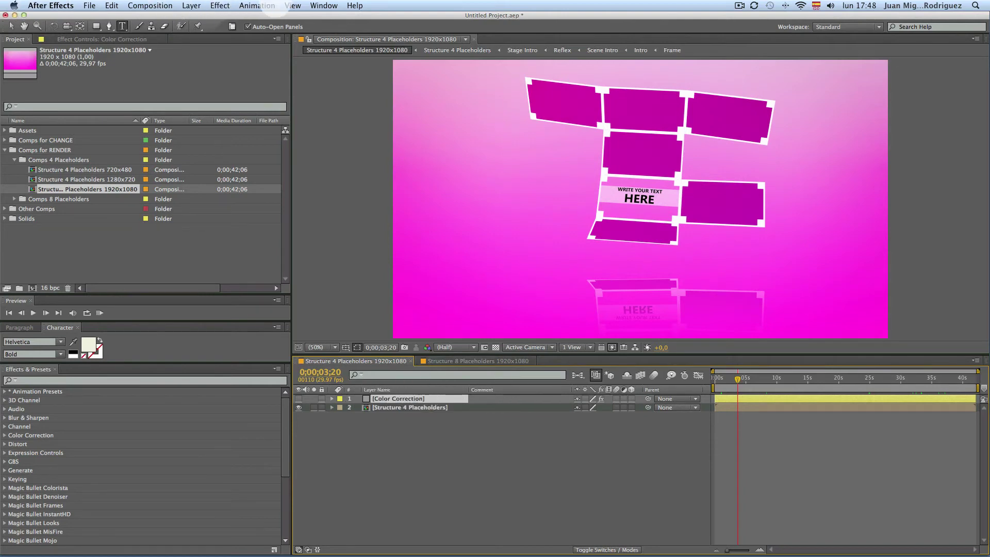
{"action": "left_click", "coordinate": [324, 5]}
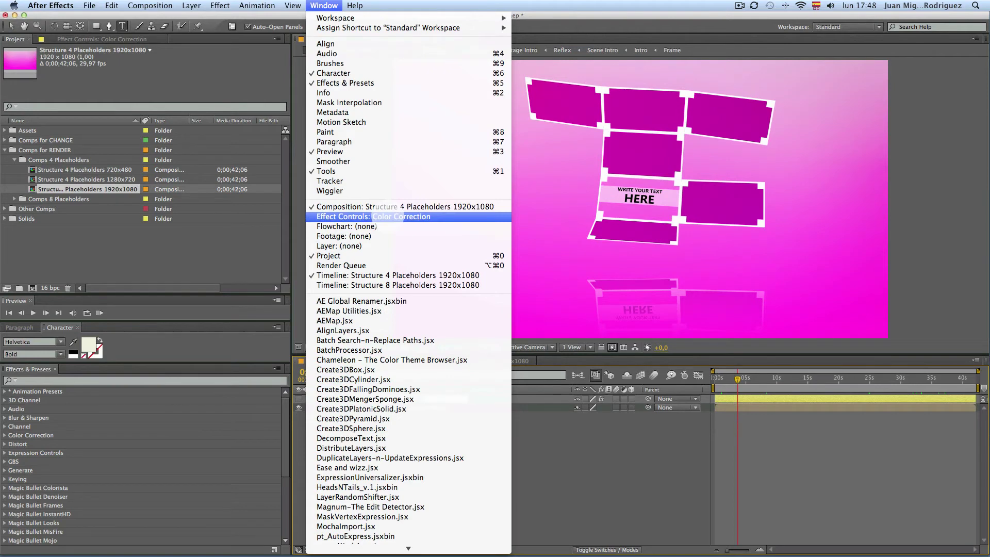
{"action": "left_click", "coordinate": [387, 217]}
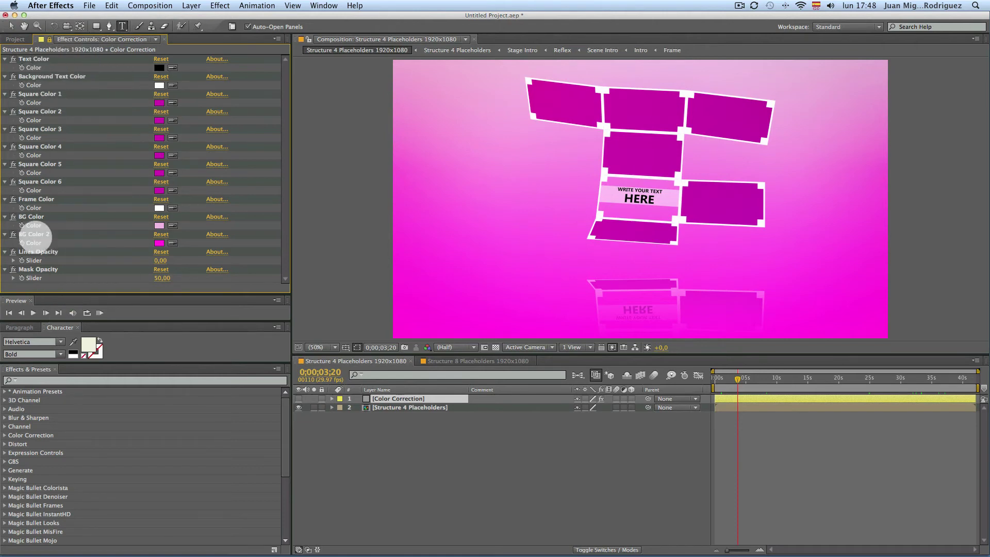
{"action": "left_click", "coordinate": [52, 253]}
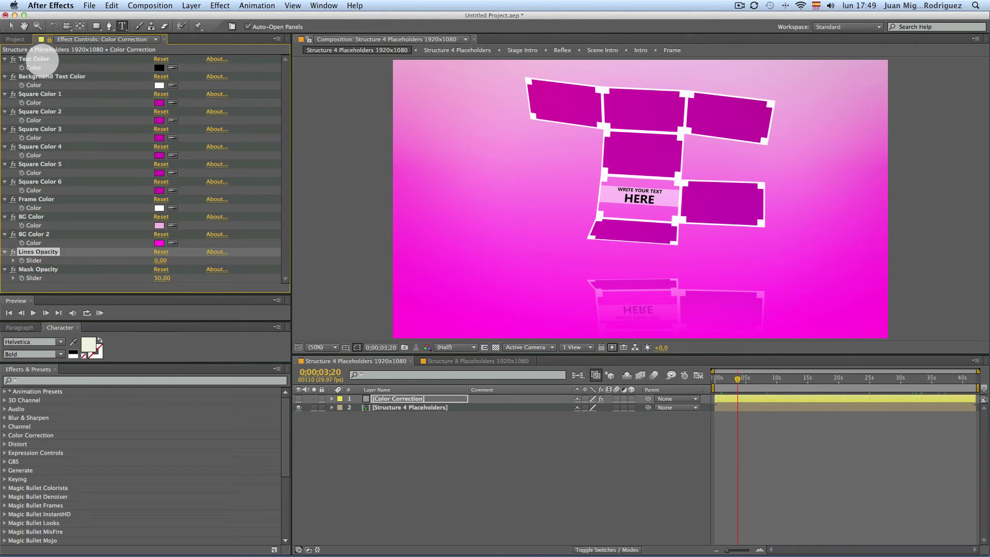
{"action": "left_click", "coordinate": [34, 59]}
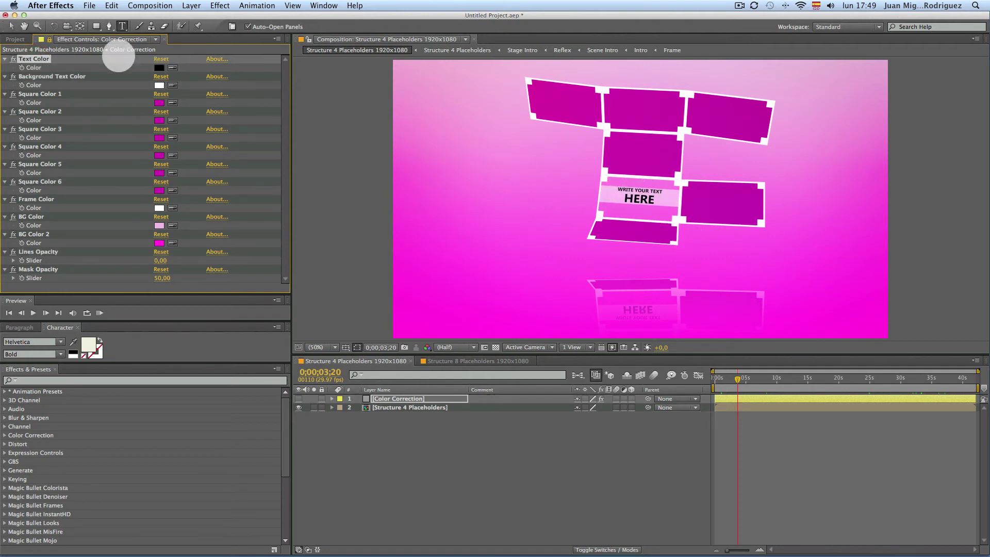
{"action": "left_click", "coordinate": [159, 67]}
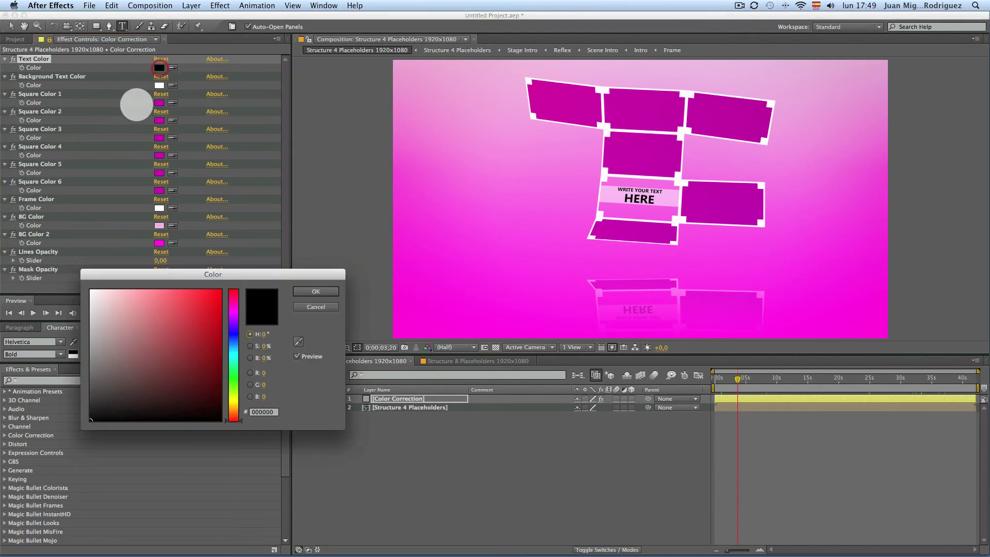
{"action": "left_click_drag", "start_coordinate": [199, 323], "coordinate": [242, 309]}
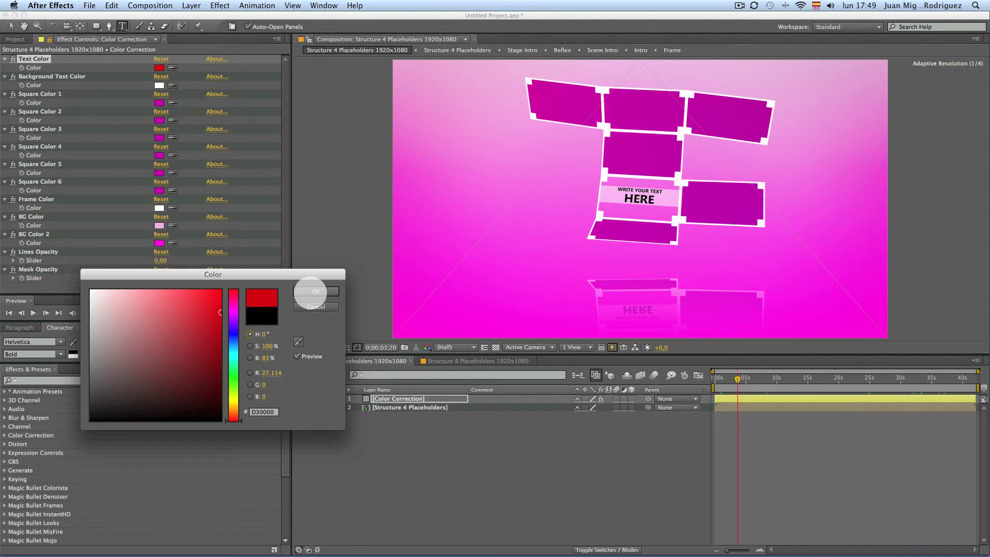
{"action": "left_click", "coordinate": [309, 308]}
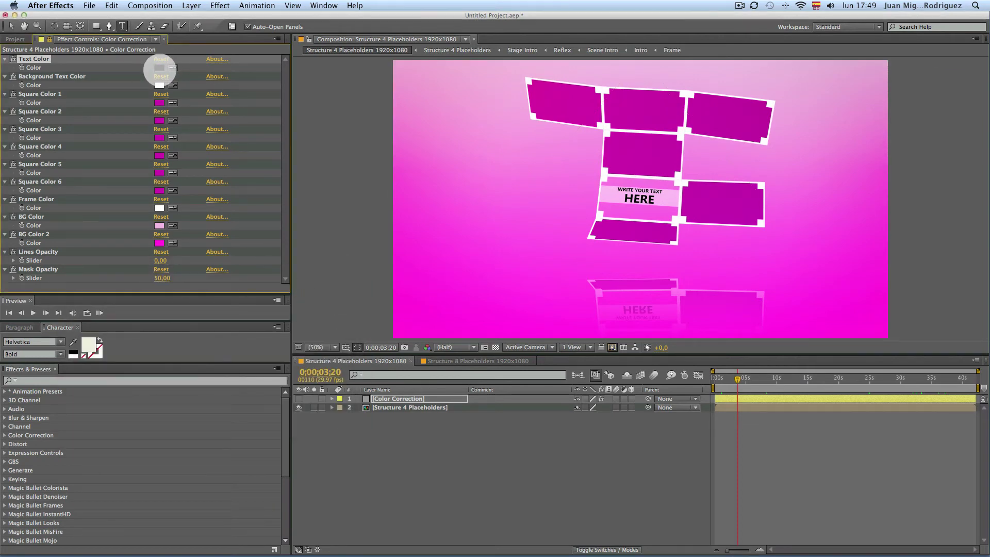
Set the Text Color of the Color Correction layer to pure red, FF0000
{"action": "left_click", "coordinate": [159, 68]}
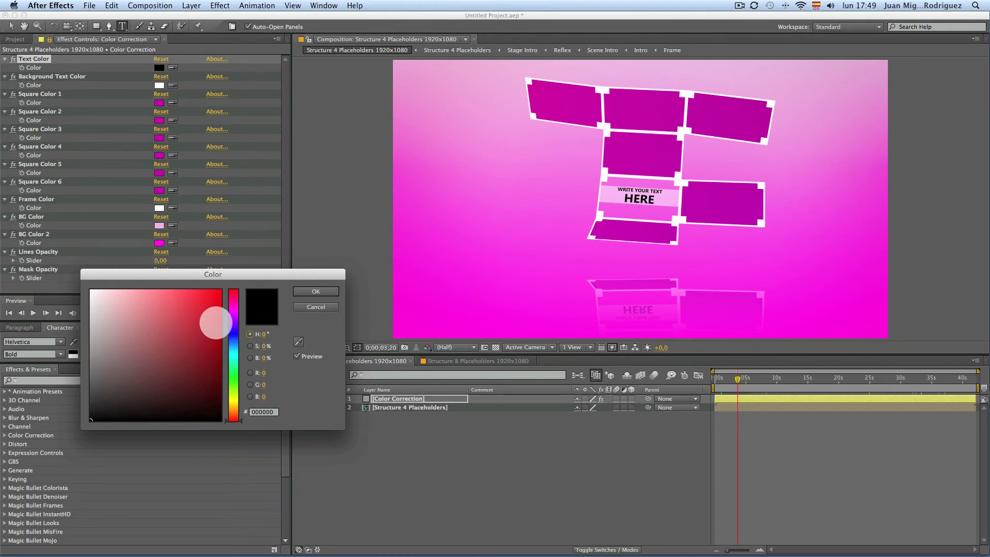
{"action": "left_click_drag", "start_coordinate": [214, 320], "coordinate": [267, 289]}
{"action": "left_click", "coordinate": [330, 292]}
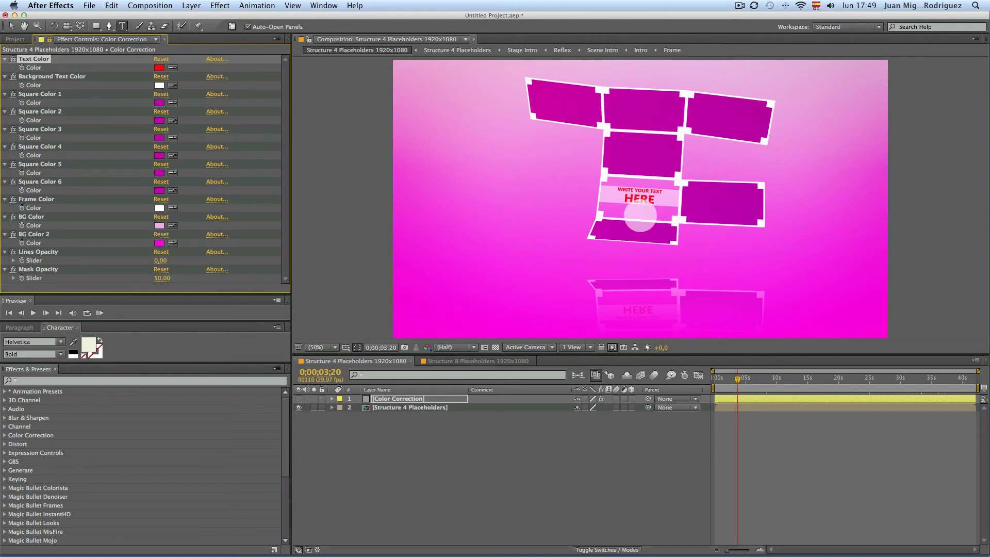
Check the text colour along the timeline at 0;00;08;27 and 0;00;40;16, and return to 0;00;02;17
{"action": "mouse_move", "coordinate": [758, 380]}
{"action": "left_mouse_down"}
{"action": "mouse_move", "coordinate": [787, 378]}
{"action": "mouse_move", "coordinate": [770, 380]}
{"action": "left_mouse_up"}
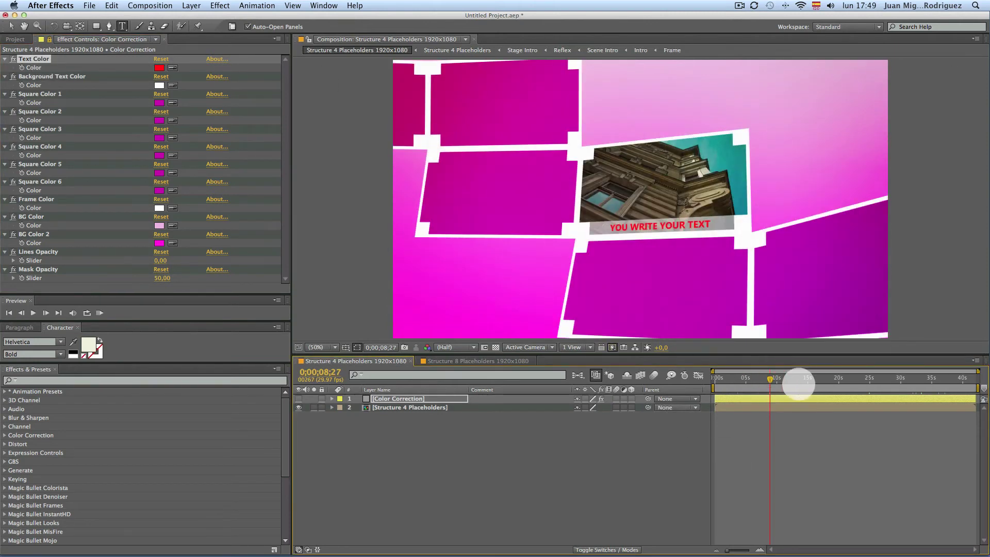
{"action": "left_click", "coordinate": [963, 380]}
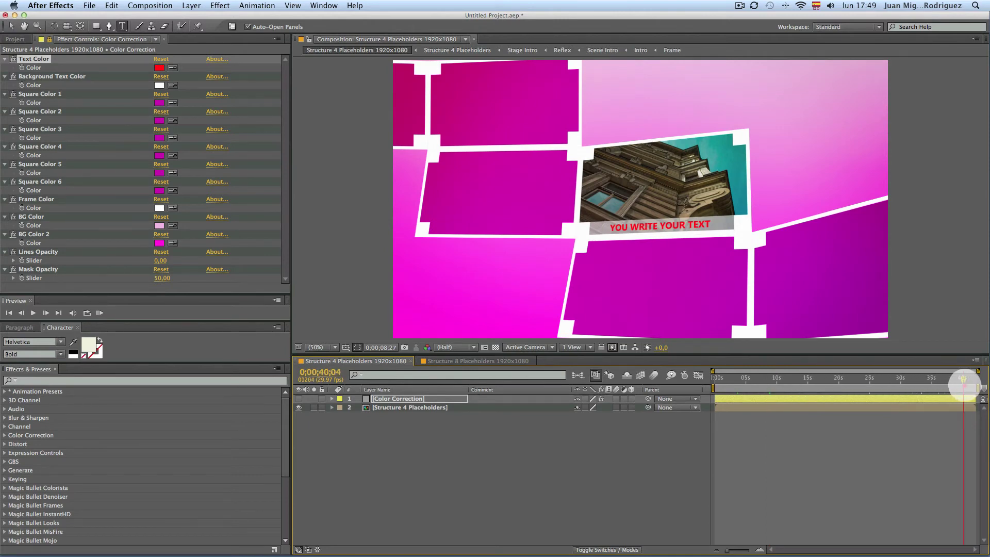
{"action": "left_click_drag", "start_coordinate": [964, 380], "coordinate": [966, 379]}
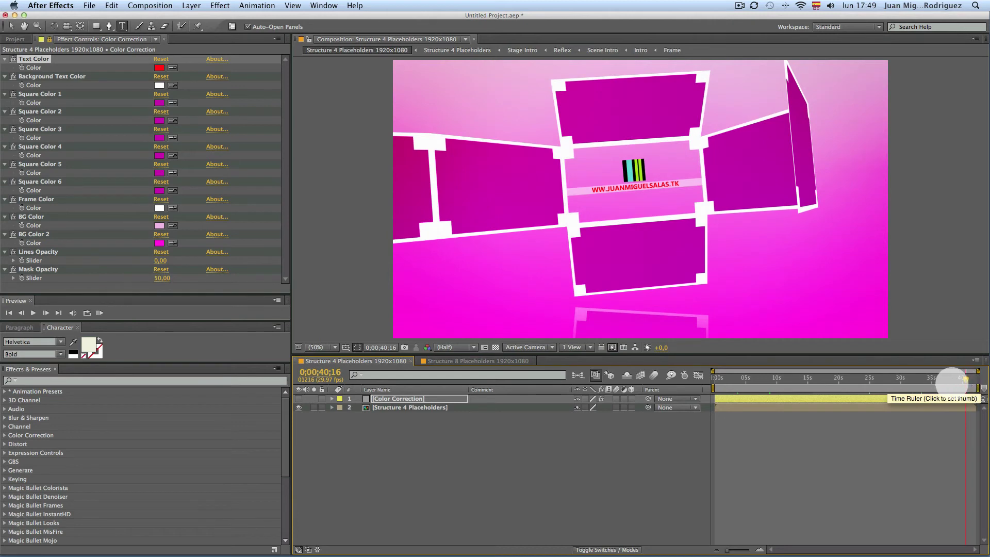
{"action": "left_click_drag", "start_coordinate": [944, 382], "coordinate": [730, 382]}
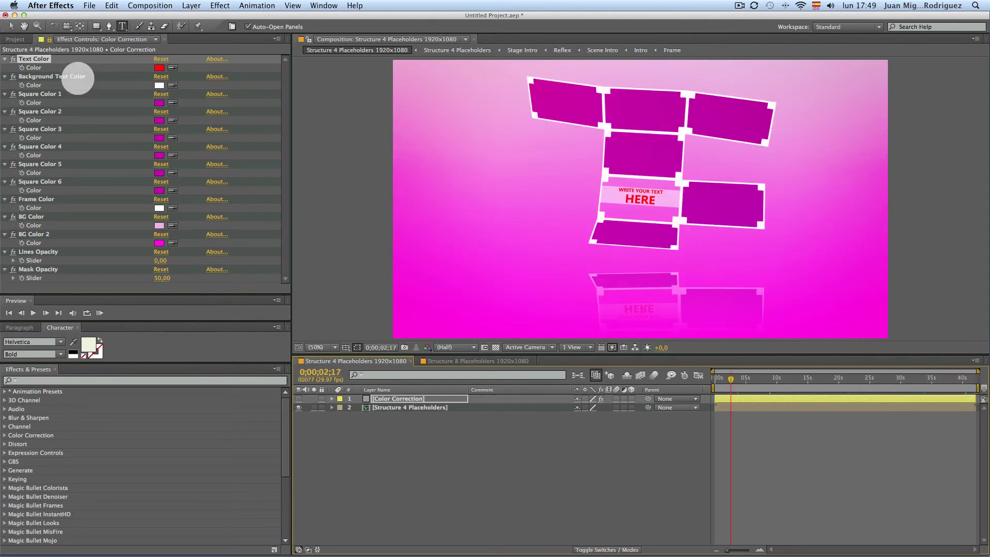
Set the Background Text Color of the Color Correction layer to light pink, E8A3A3
{"action": "left_click", "coordinate": [67, 77]}
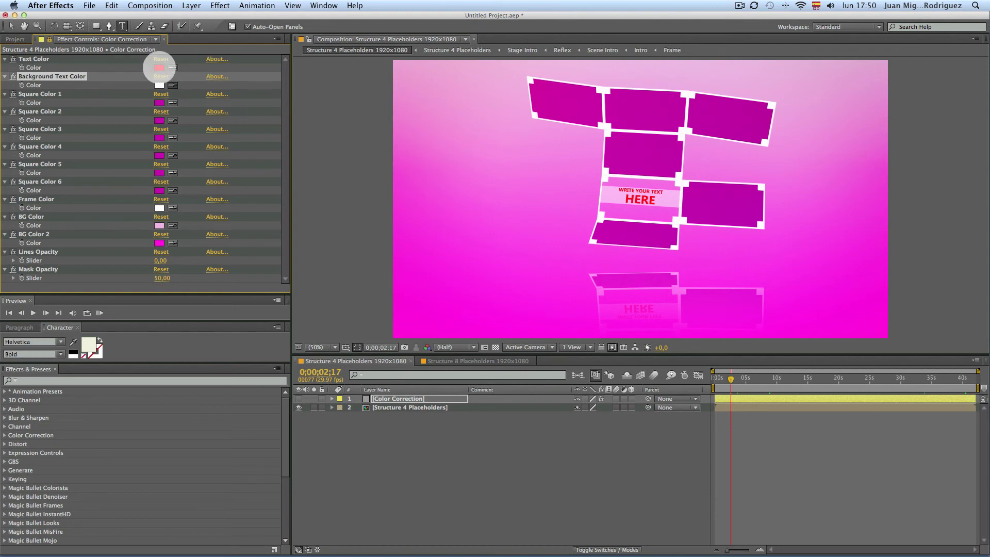
{"action": "left_click", "coordinate": [158, 67]}
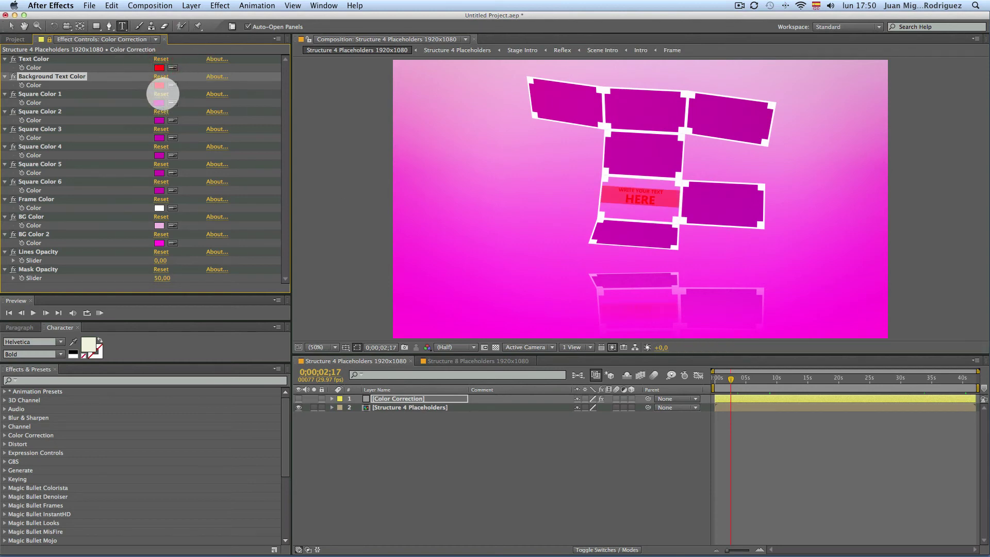
{"action": "left_click", "coordinate": [159, 85]}
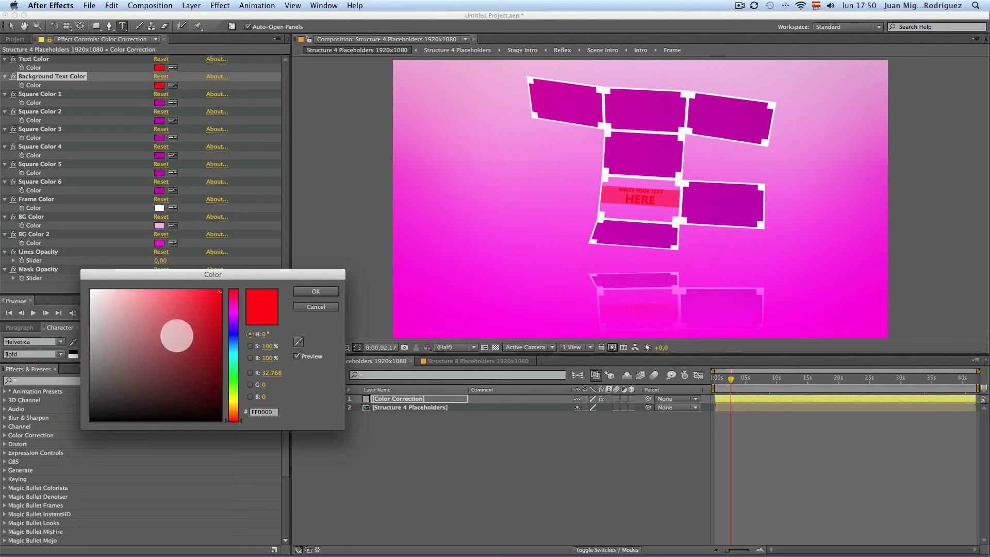
{"action": "left_click_drag", "start_coordinate": [165, 308], "coordinate": [132, 303]}
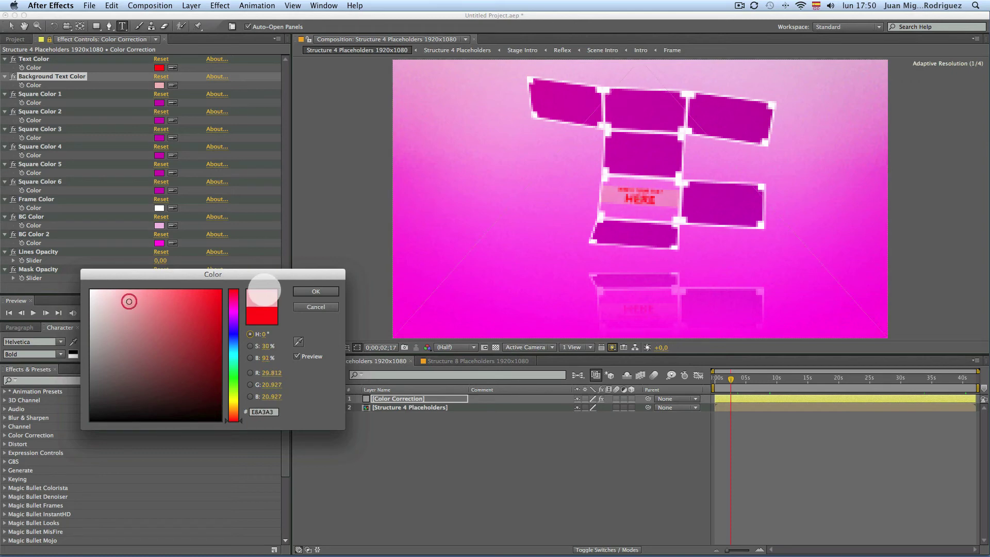
{"action": "left_click", "coordinate": [303, 291]}
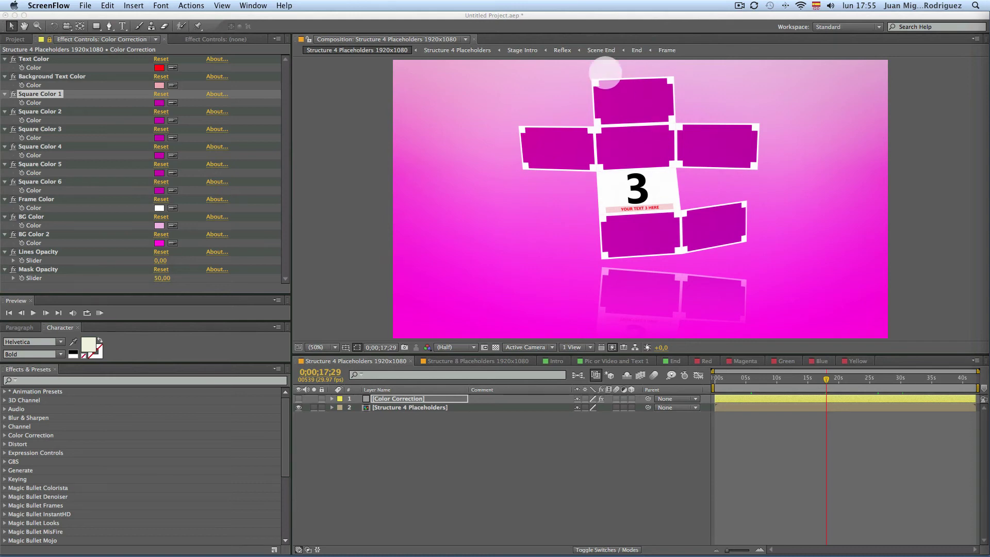
Move the playhead to 0;00;10;20 and set Square Color 1 of the Color Correction layer to blue
{"action": "left_click", "coordinate": [767, 384]}
{"action": "mouse_move", "coordinate": [767, 384]}
{"action": "left_mouse_down"}
{"action": "mouse_move", "coordinate": [747, 380]}
{"action": "mouse_move", "coordinate": [781, 380]}
{"action": "left_mouse_up"}
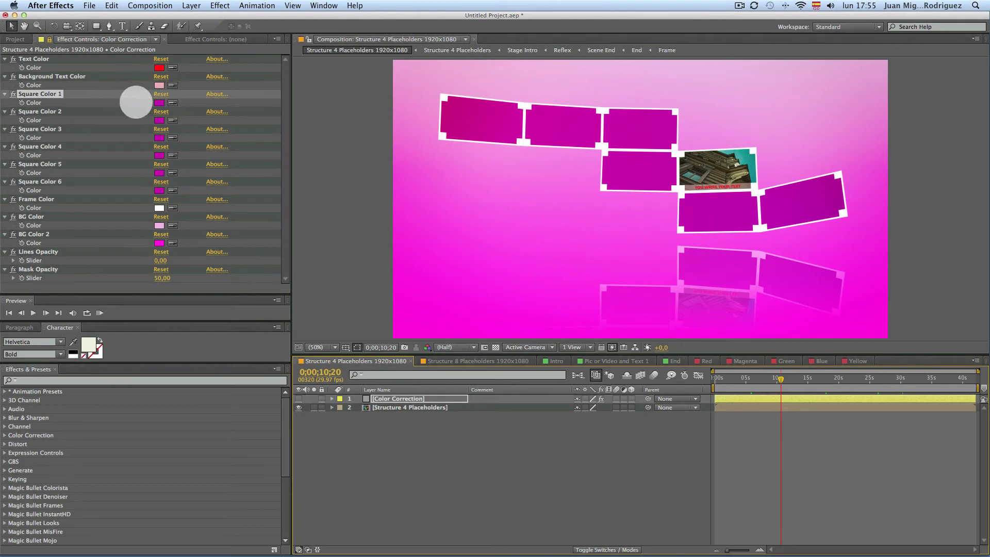
{"action": "left_click", "coordinate": [44, 93]}
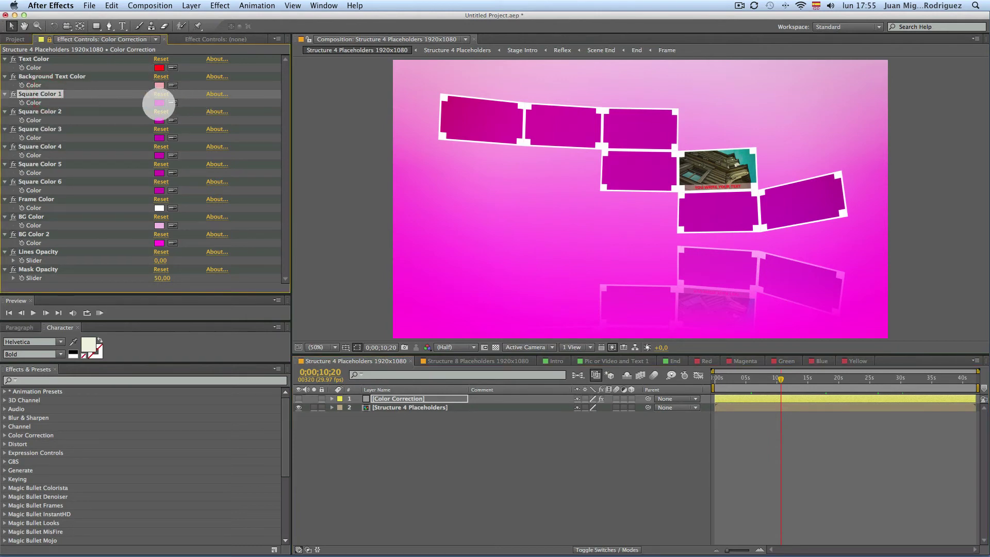
{"action": "left_click", "coordinate": [159, 103]}
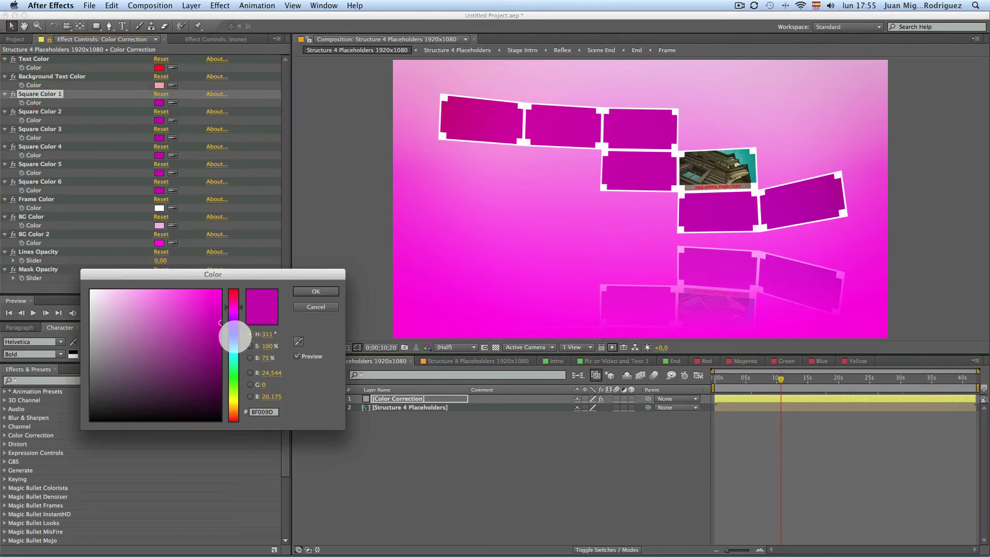
{"action": "left_click", "coordinate": [233, 336]}
{"action": "left_click", "coordinate": [308, 290]}
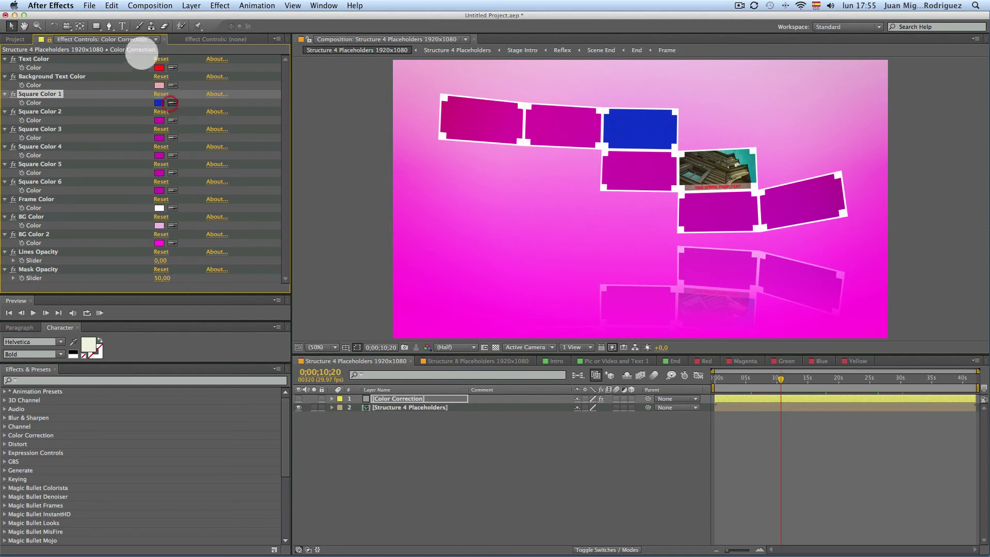
Set Square Color 1 through Square Color 6 to red, FF0000, by sampling the Text Color
{"action": "left_click_drag", "start_coordinate": [160, 67], "coordinate": [159, 102]}
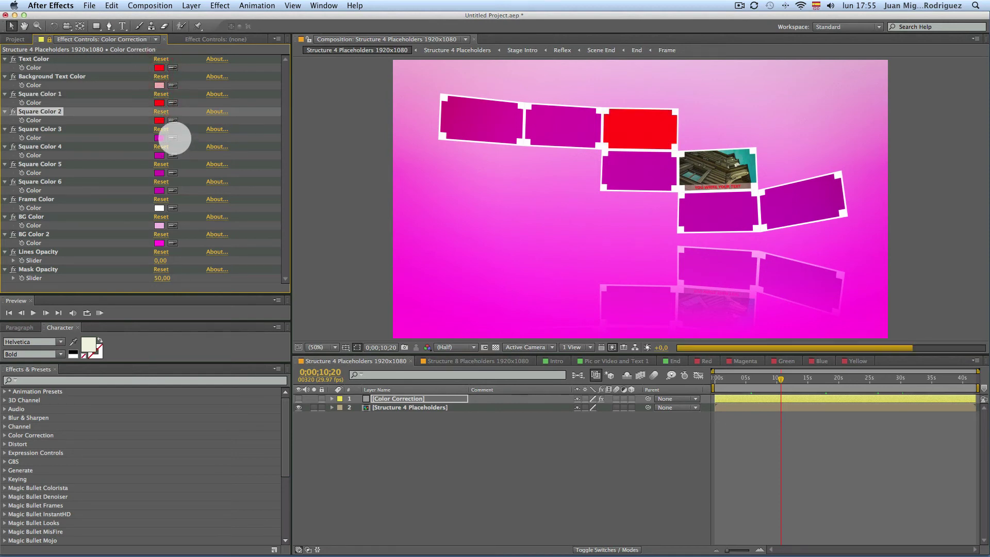
{"action": "mouse_move", "coordinate": [172, 137]}
{"action": "left_mouse_down"}
{"action": "mouse_move", "coordinate": [159, 117]}
{"action": "mouse_move", "coordinate": [170, 186]}
{"action": "mouse_move", "coordinate": [160, 173]}
{"action": "left_mouse_up"}
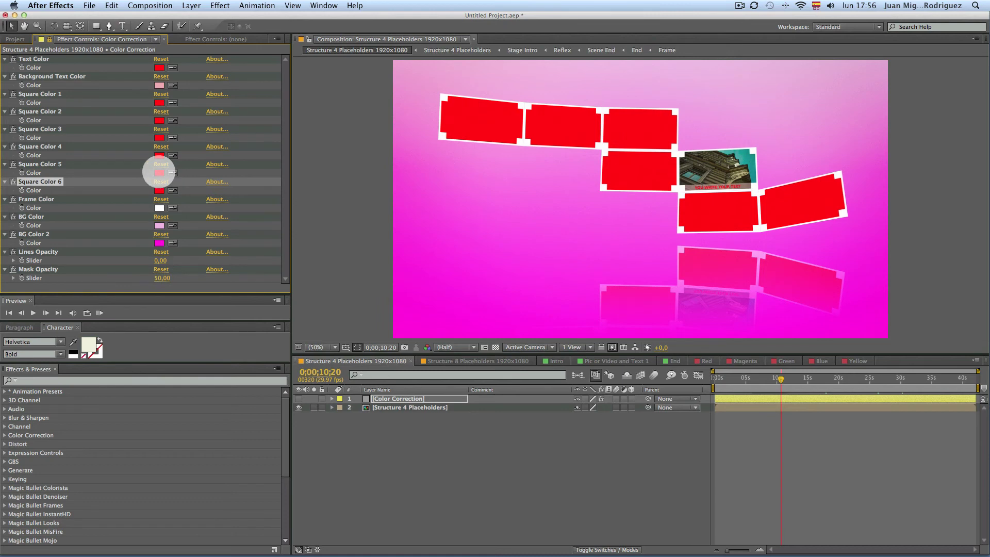
Set Square Color 5 to blue and Square Color 4 to green, 00FF2A
{"action": "left_click", "coordinate": [160, 173]}
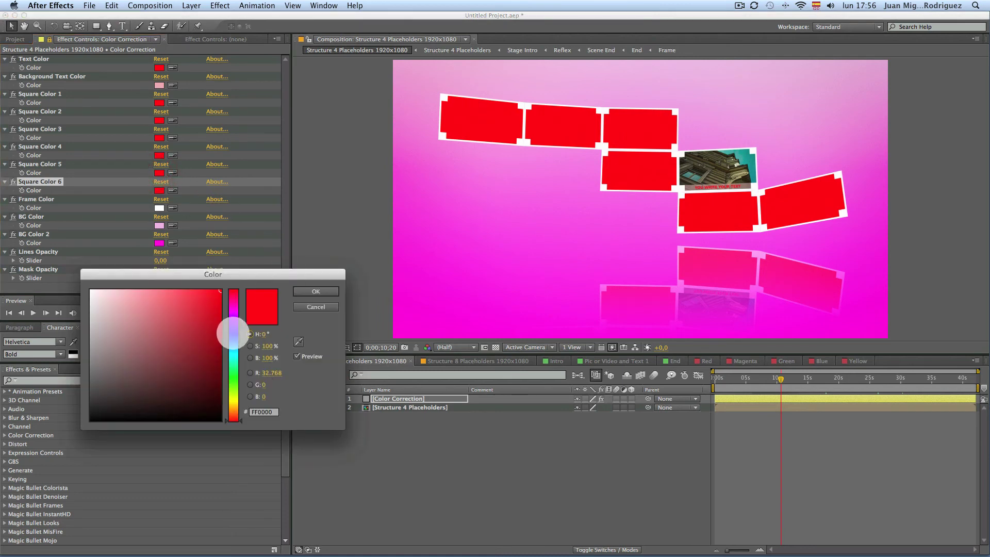
{"action": "left_click", "coordinate": [232, 334]}
{"action": "left_click", "coordinate": [309, 291]}
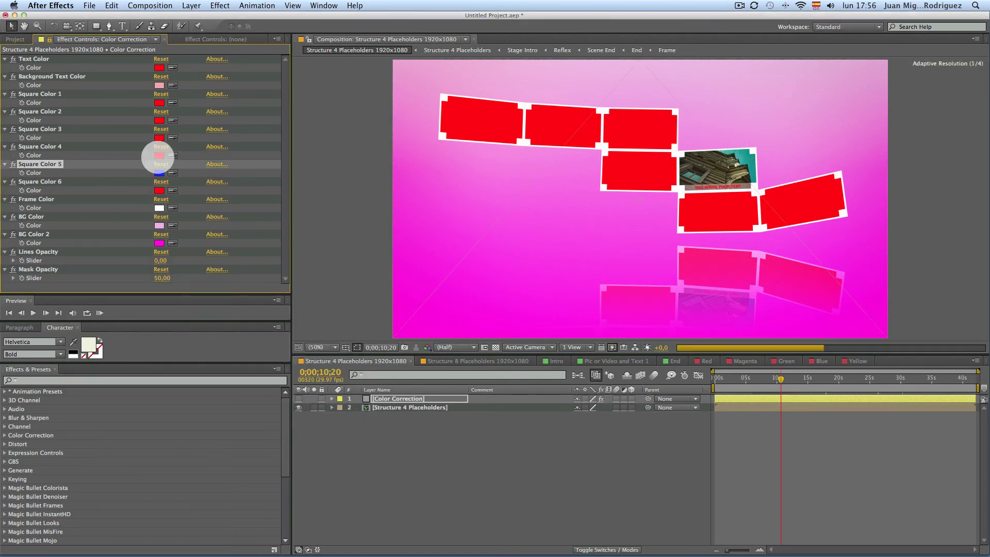
{"action": "left_click", "coordinate": [157, 155]}
{"action": "left_click", "coordinate": [234, 373]}
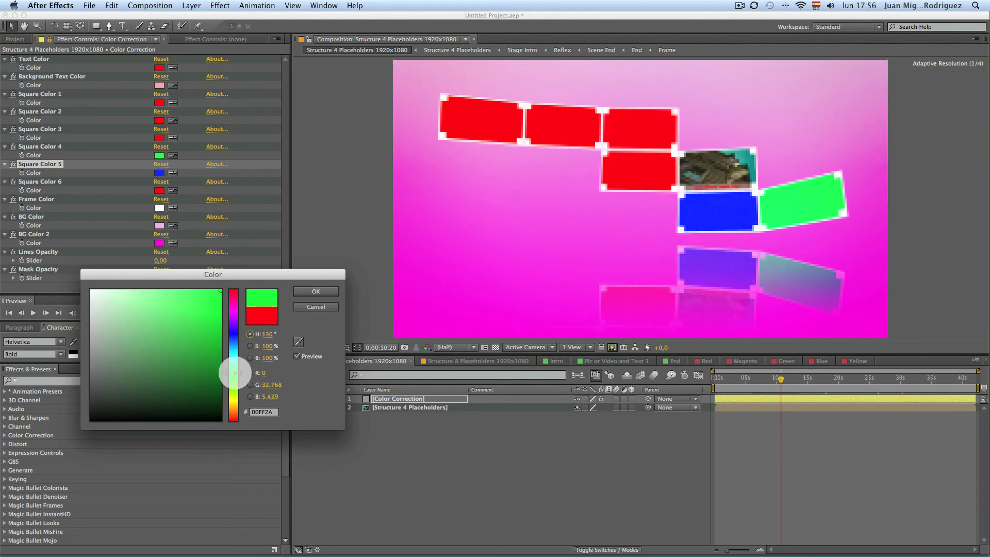
{"action": "left_click", "coordinate": [314, 292]}
Set Square Color 3 to yellow and Square Color 2 to magenta
{"action": "left_click", "coordinate": [159, 138]}
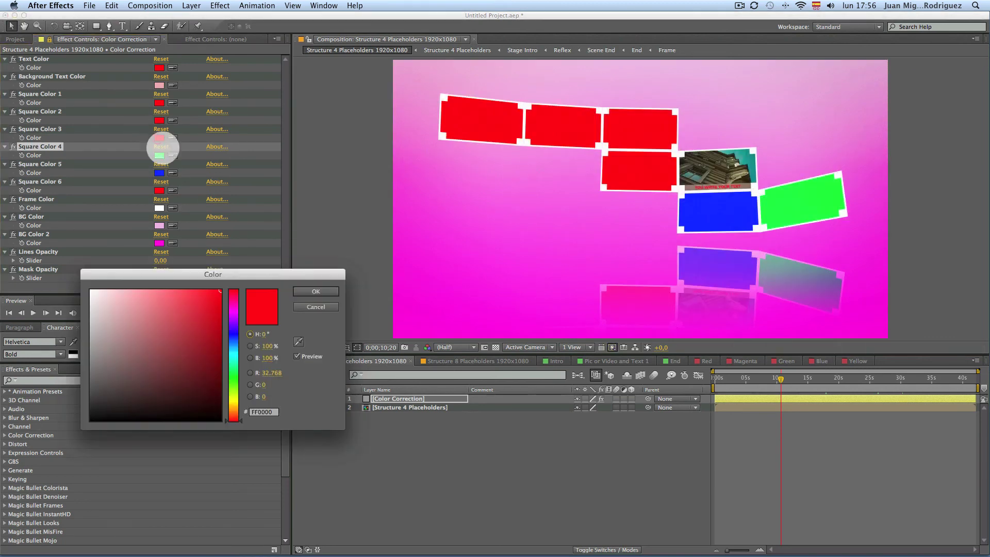
{"action": "left_click", "coordinate": [233, 402]}
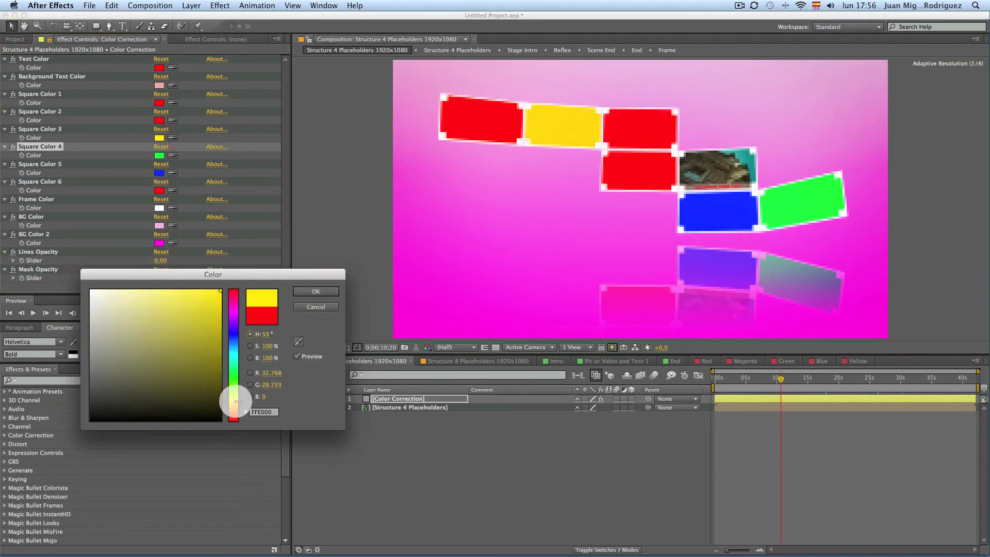
{"action": "left_click", "coordinate": [315, 291]}
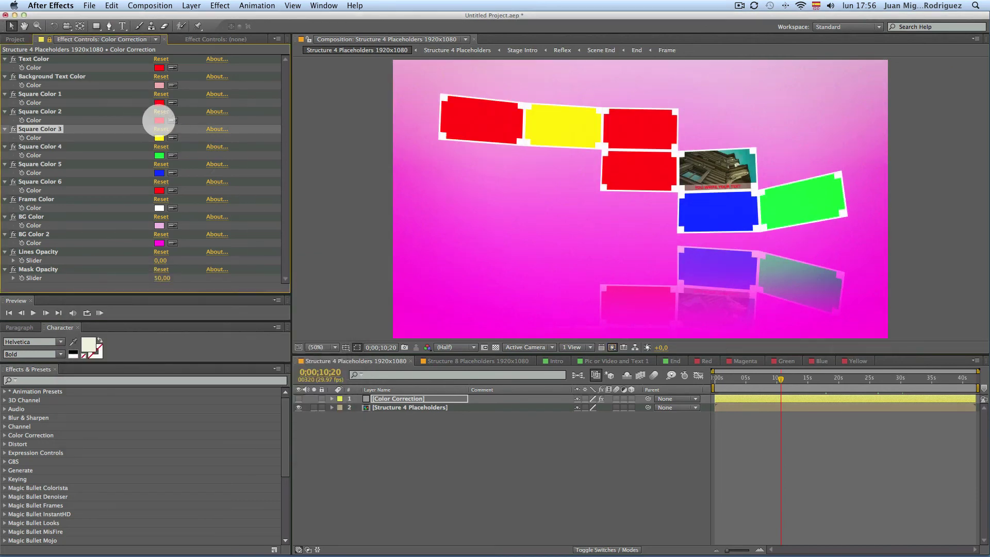
{"action": "left_click", "coordinate": [159, 120]}
{"action": "left_click", "coordinate": [233, 313]}
{"action": "left_click_drag", "start_coordinate": [233, 314], "coordinate": [233, 313]}
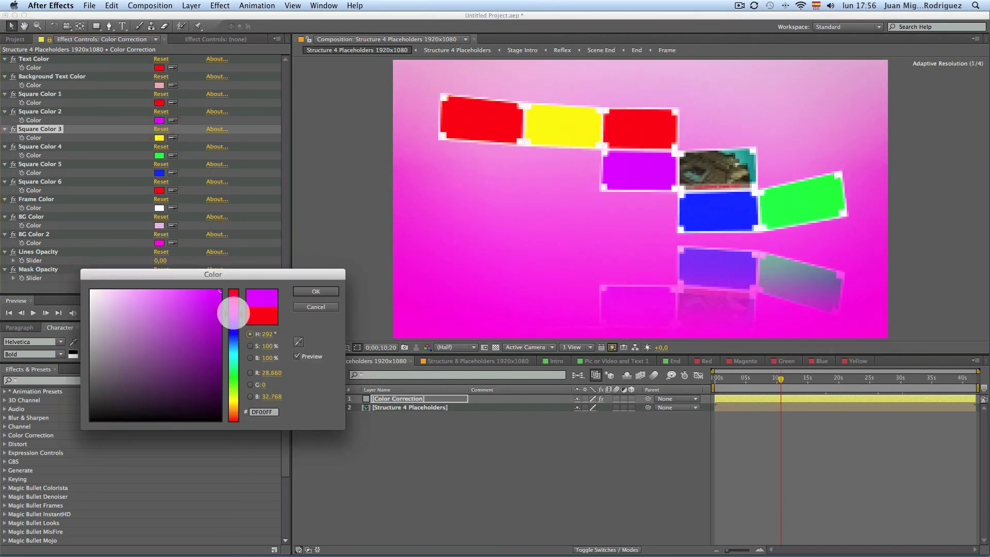
{"action": "left_click", "coordinate": [316, 290]}
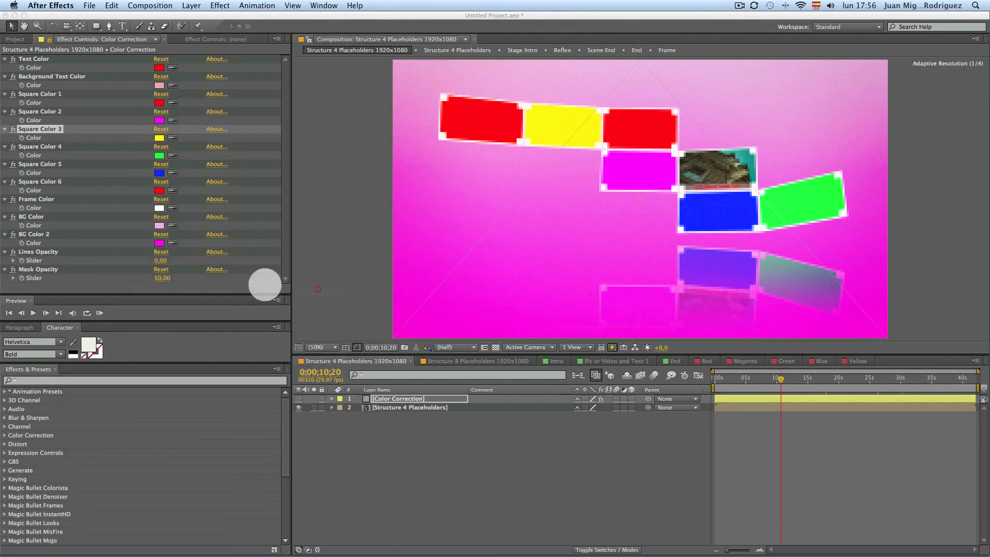
Set Square Color 1 to orange in the Color Correction controls
{"action": "left_click", "coordinate": [159, 102]}
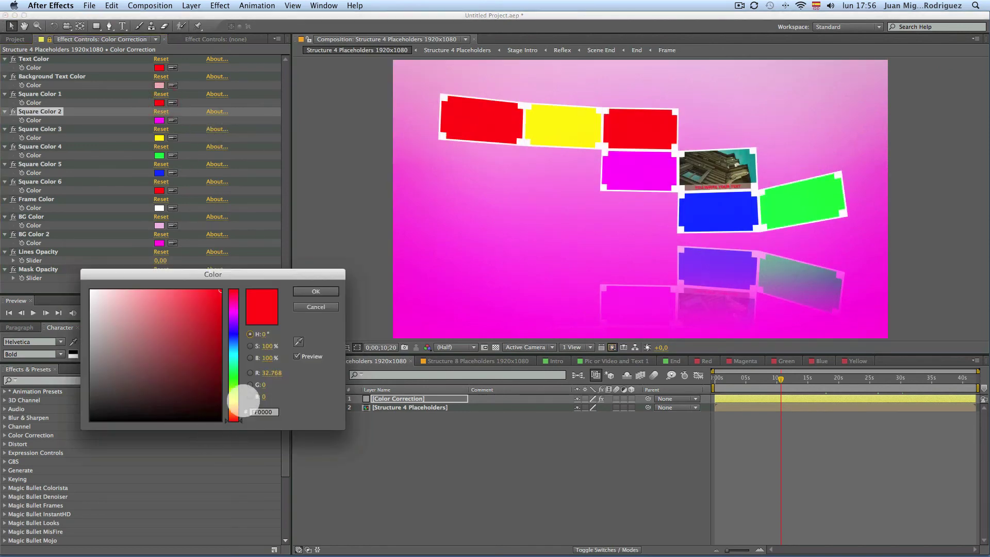
{"action": "left_click", "coordinate": [234, 407]}
{"action": "left_click_drag", "start_coordinate": [234, 408], "coordinate": [234, 411]}
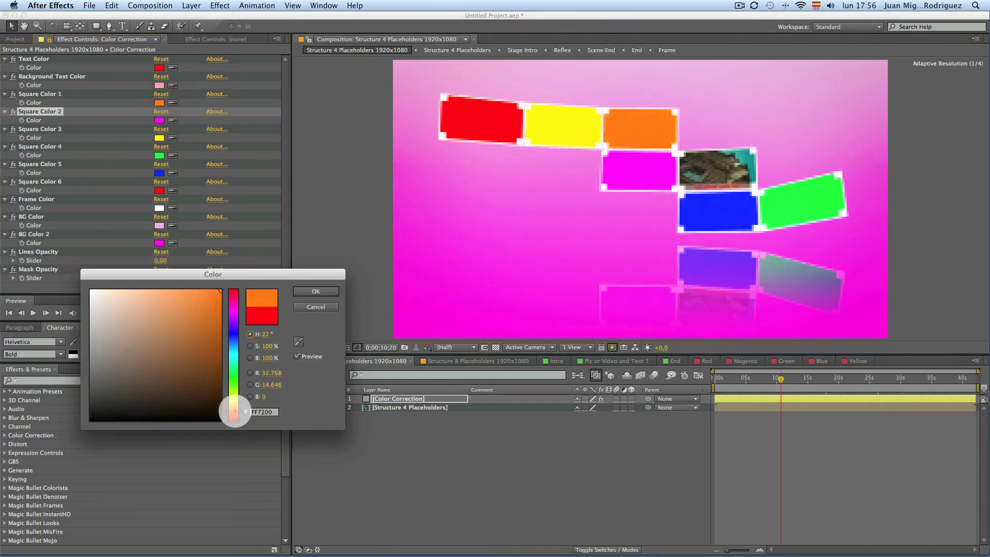
{"action": "left_click", "coordinate": [316, 290]}
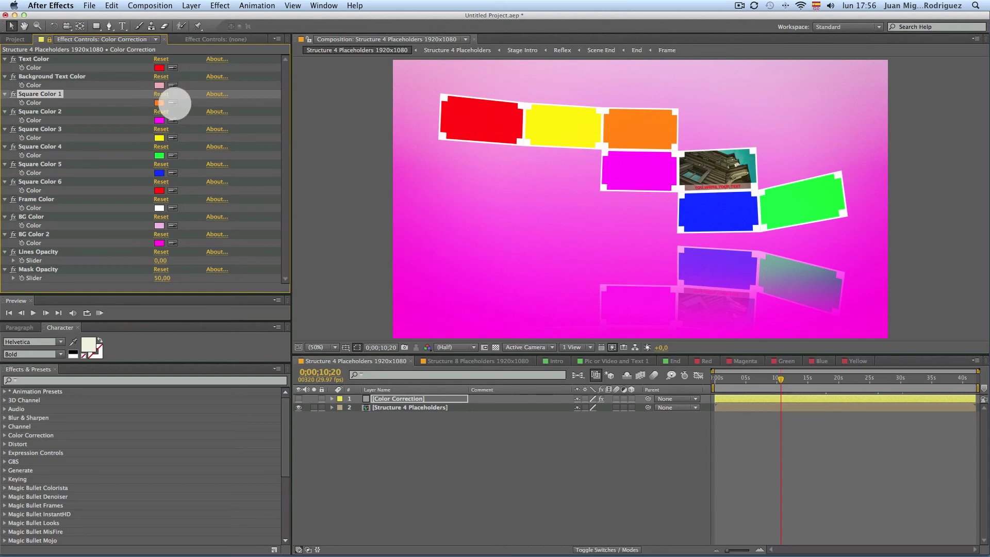
Alternate the square colours by sampling red for Square Colors 1, 3 and 5 and white for Square Colors 2, 4 and 6
{"action": "left_click", "coordinate": [173, 103]}
{"action": "left_click", "coordinate": [159, 68]}
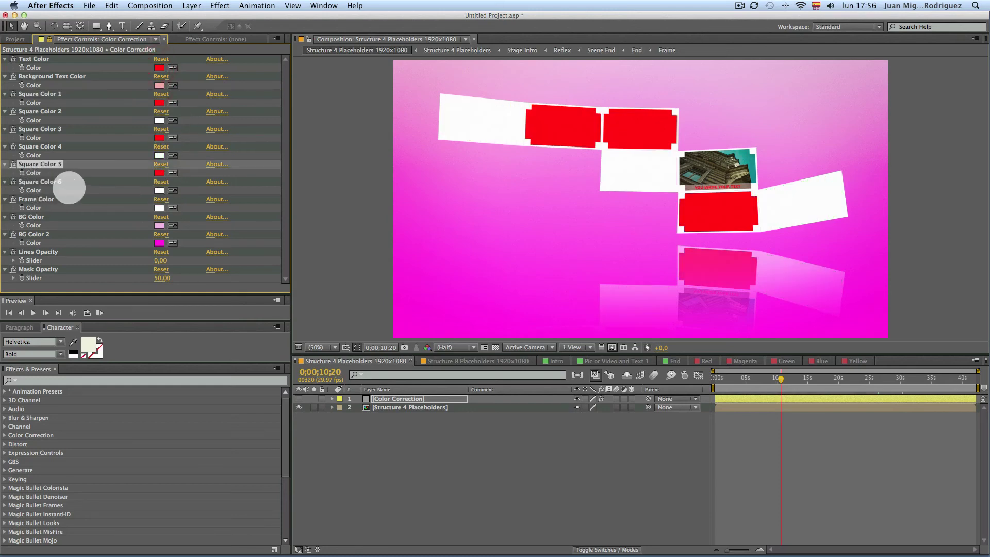
Set the Frame Color of the Color Correction layer to black, 000000
{"action": "left_click", "coordinate": [32, 199]}
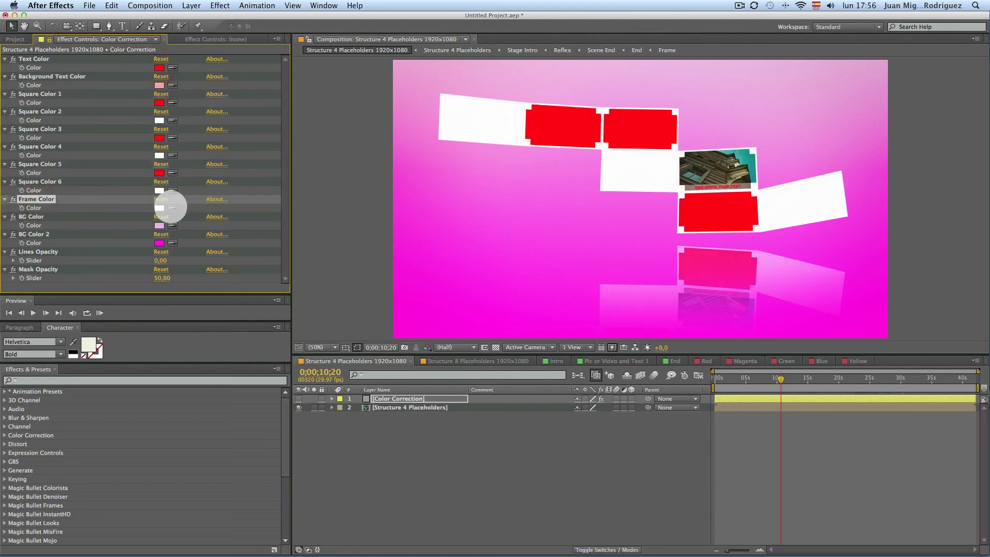
{"action": "left_click", "coordinate": [159, 208]}
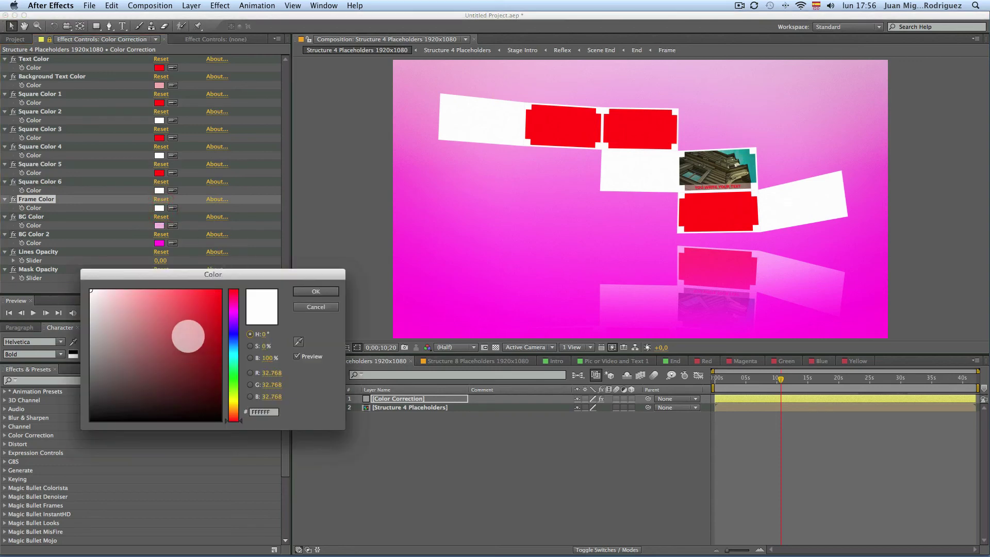
{"action": "left_click_drag", "start_coordinate": [192, 343], "coordinate": [256, 412]}
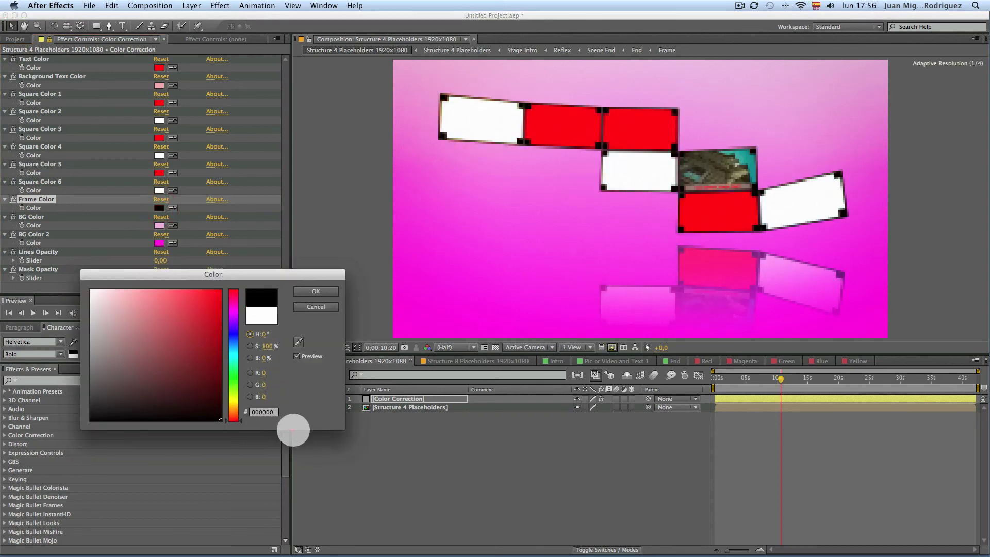
{"action": "left_click", "coordinate": [306, 289]}
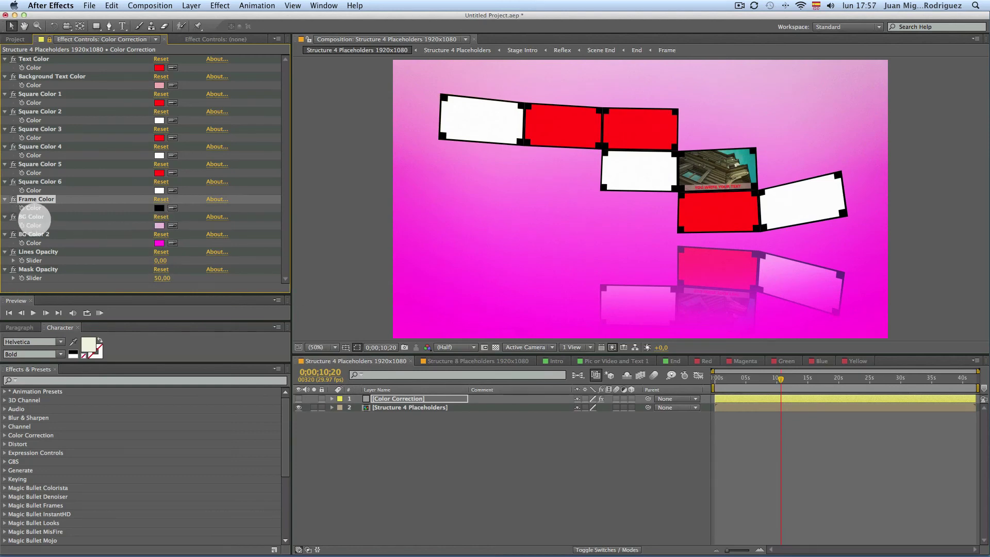
Set BG Color 2 to the red of Square Color 5 and BG Color to the light pink of Background Text Color
{"action": "left_click", "coordinate": [32, 216]}
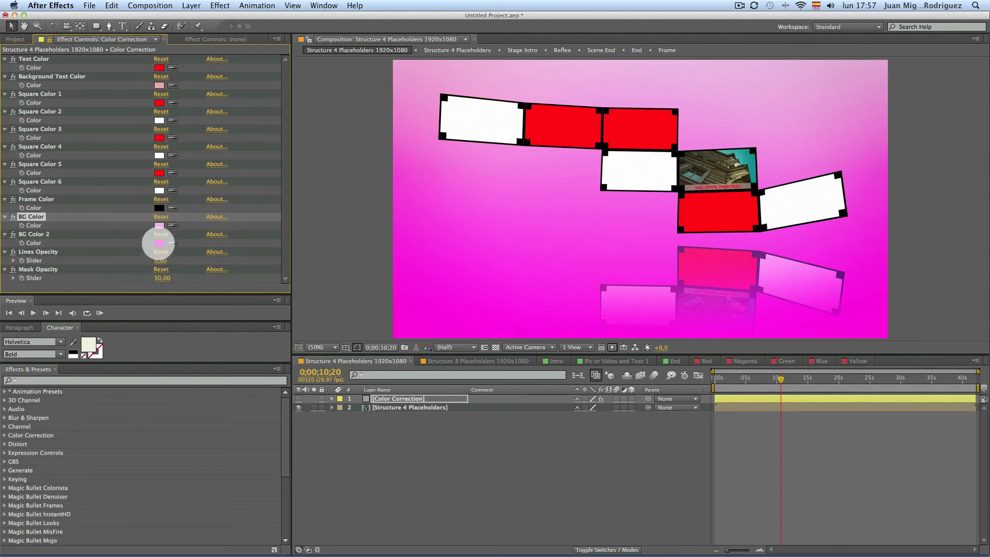
{"action": "left_click", "coordinate": [173, 243]}
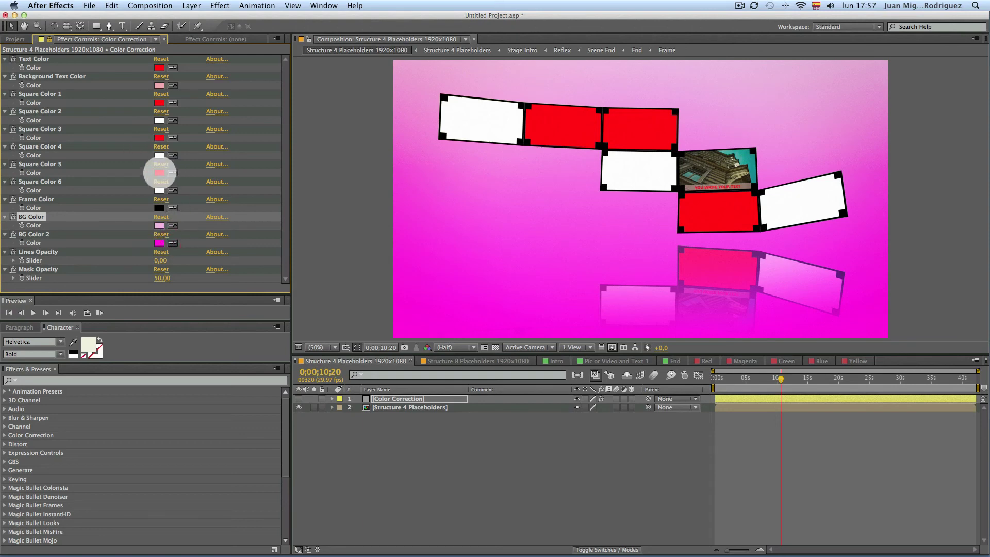
{"action": "left_click", "coordinate": [156, 173]}
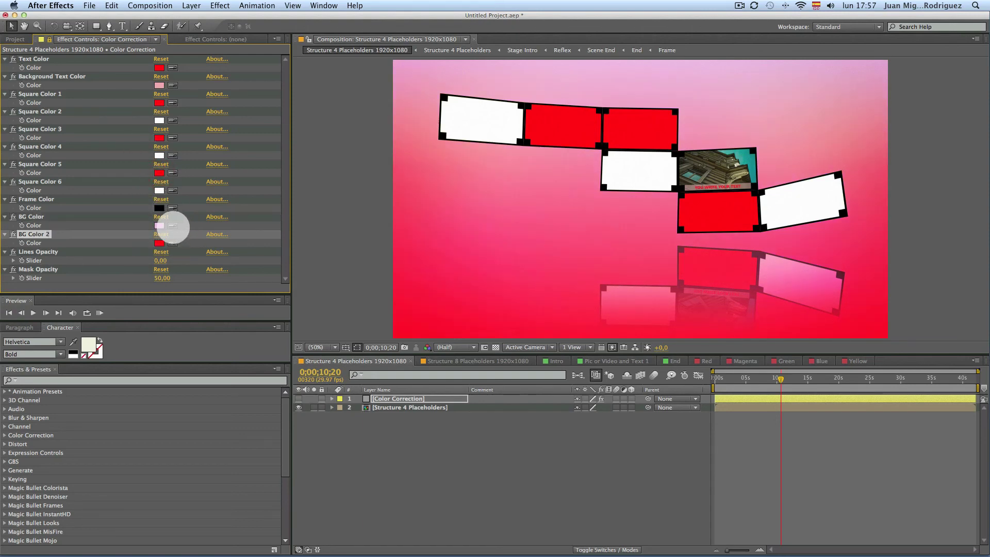
{"action": "left_click", "coordinate": [157, 85]}
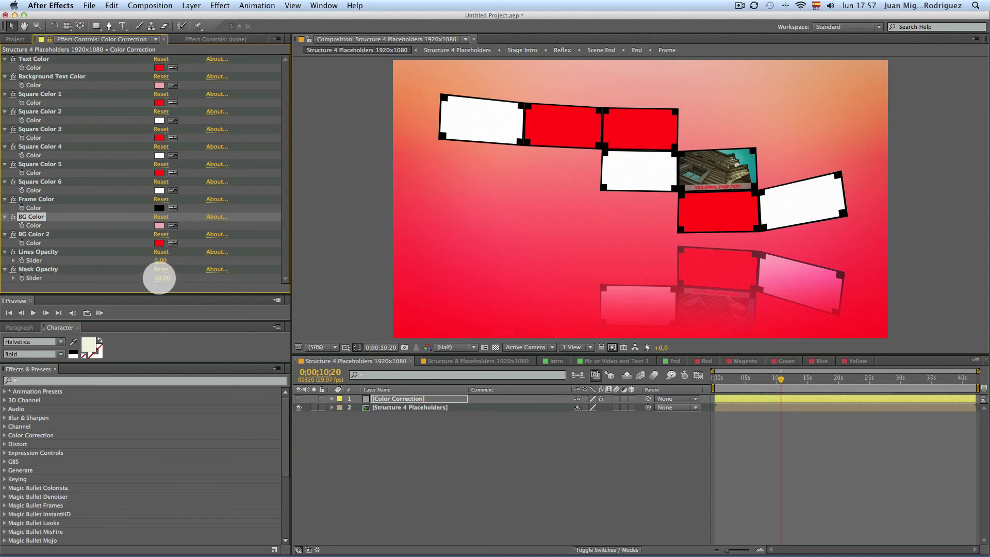
Set the Mask Opacity slider of the Color Correction layer to 100
{"action": "left_click", "coordinate": [160, 278]}
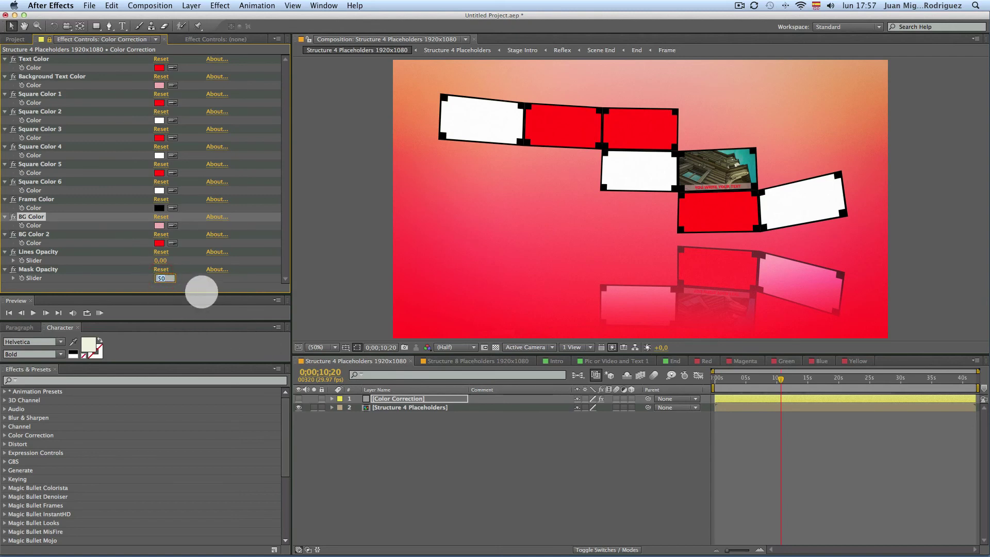
{"action": "type", "text": "100"}
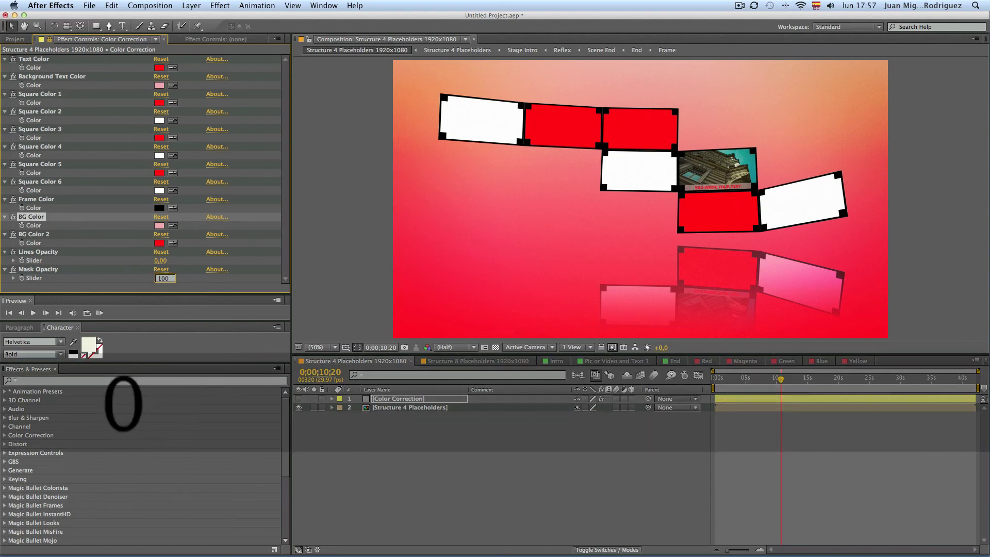
{"action": "key", "text": "Return"}
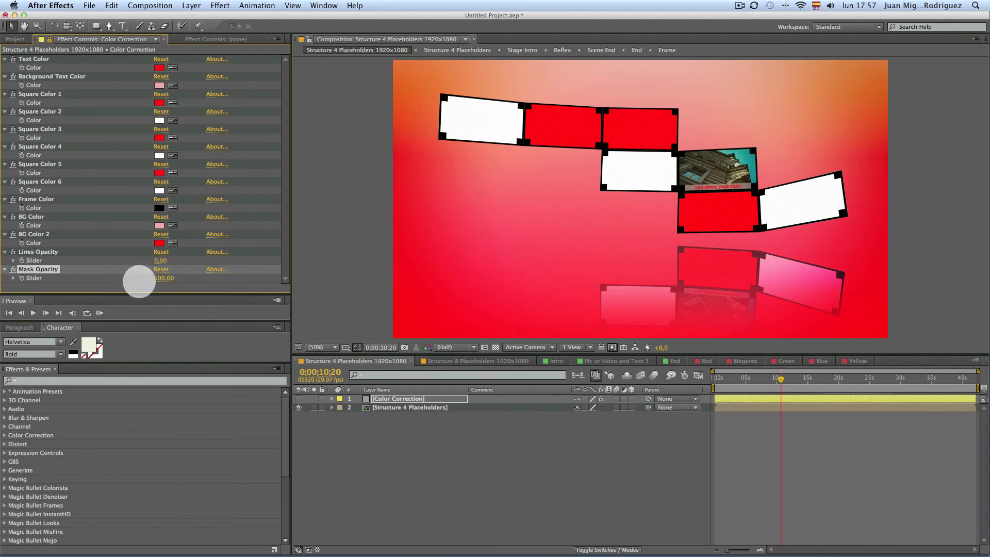
Try the Mask Opacity slider of the Color Correction layer at 0 and settle on 50
{"action": "type", "text": "0"}
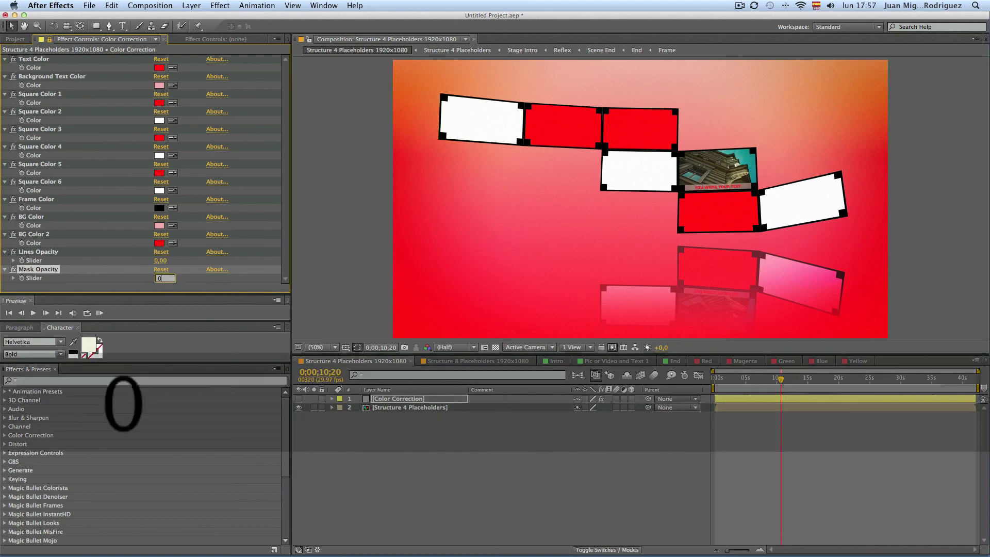
{"action": "key", "text": "Return"}
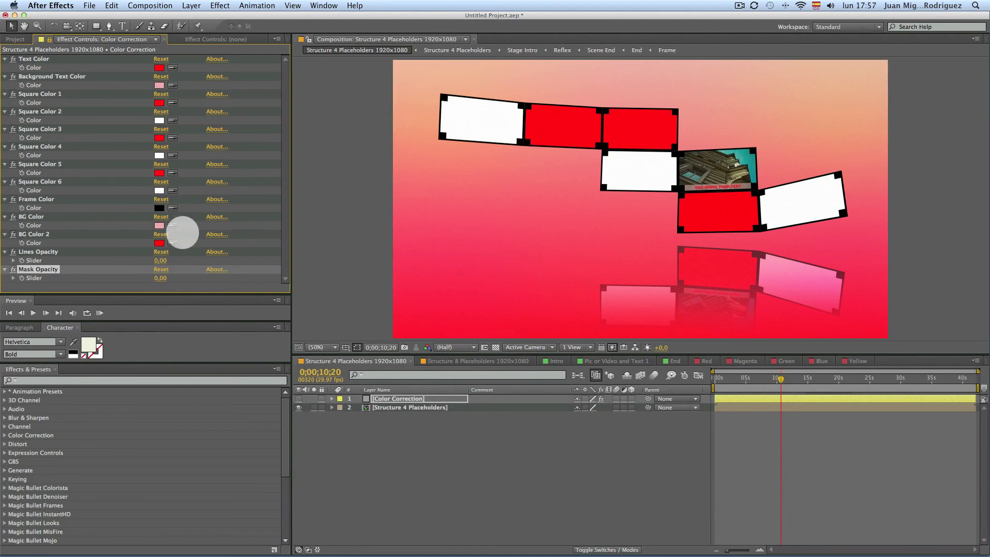
{"action": "left_click", "coordinate": [158, 279]}
{"action": "type", "text": "50"}
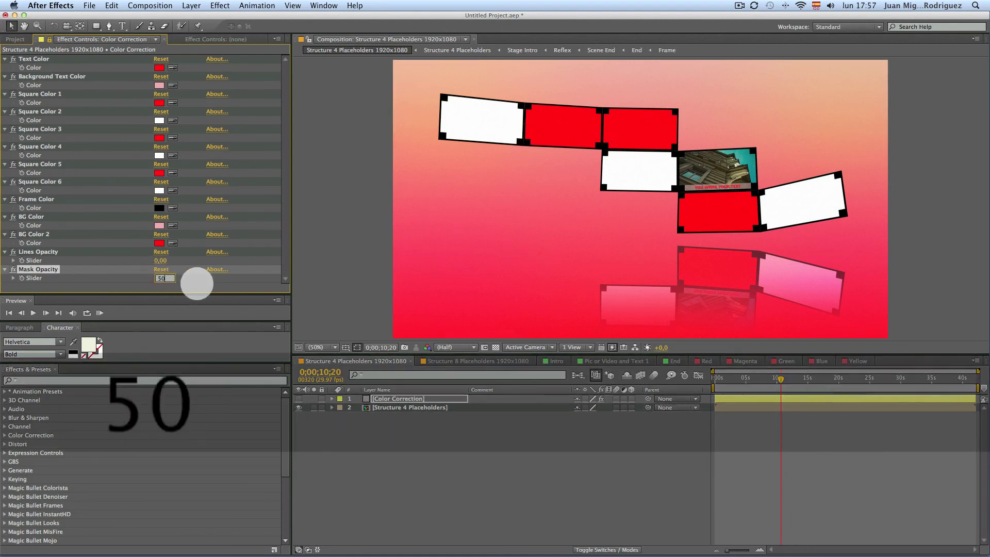
{"action": "key", "text": "Return"}
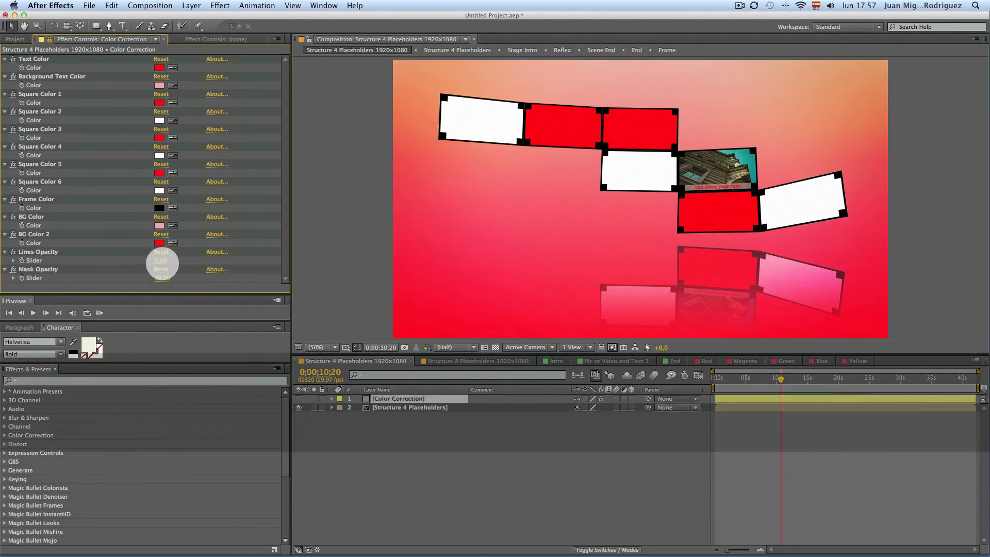
Set the Lines Opacity slider to 100 and inspect the line pattern on the squares at 100% magnification
{"action": "left_click", "coordinate": [37, 251]}
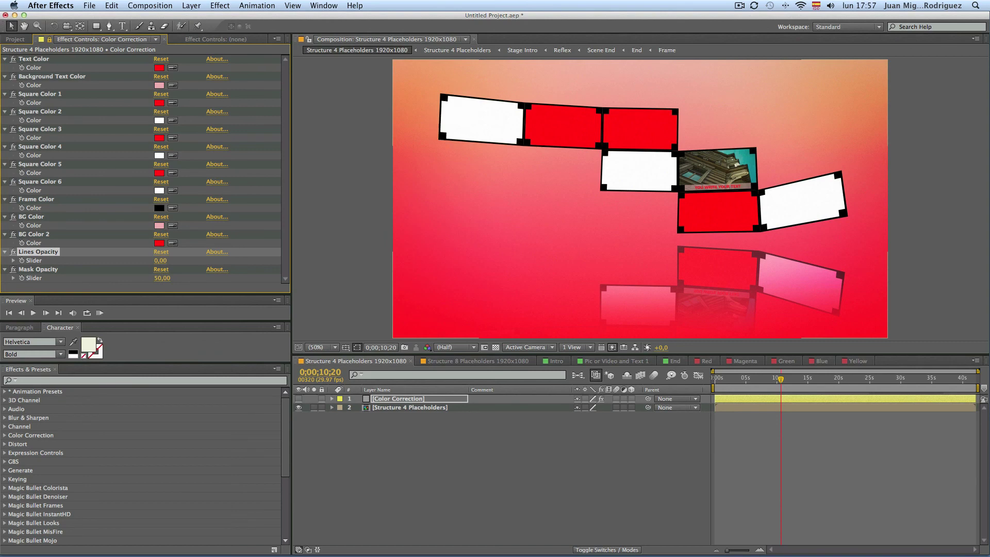
{"action": "left_click", "coordinate": [160, 261]}
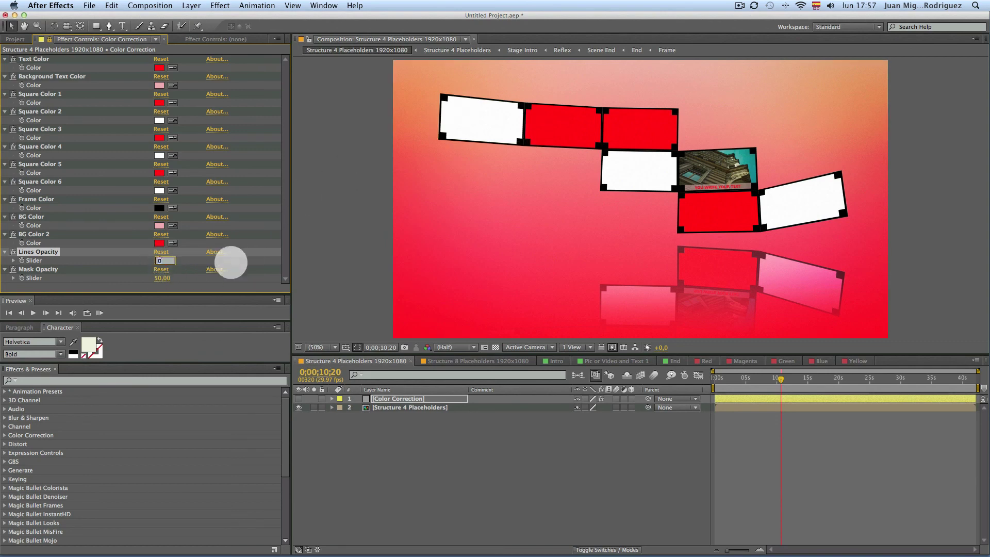
{"action": "type", "text": "100"}
{"action": "key", "text": "Return"}
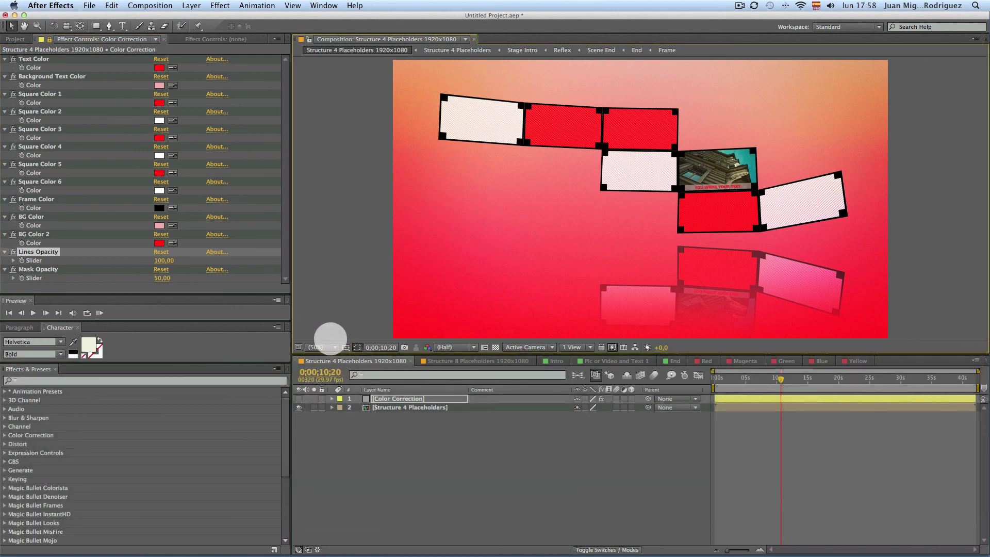
{"action": "left_click", "coordinate": [334, 347]}
{"action": "left_click", "coordinate": [333, 453]}
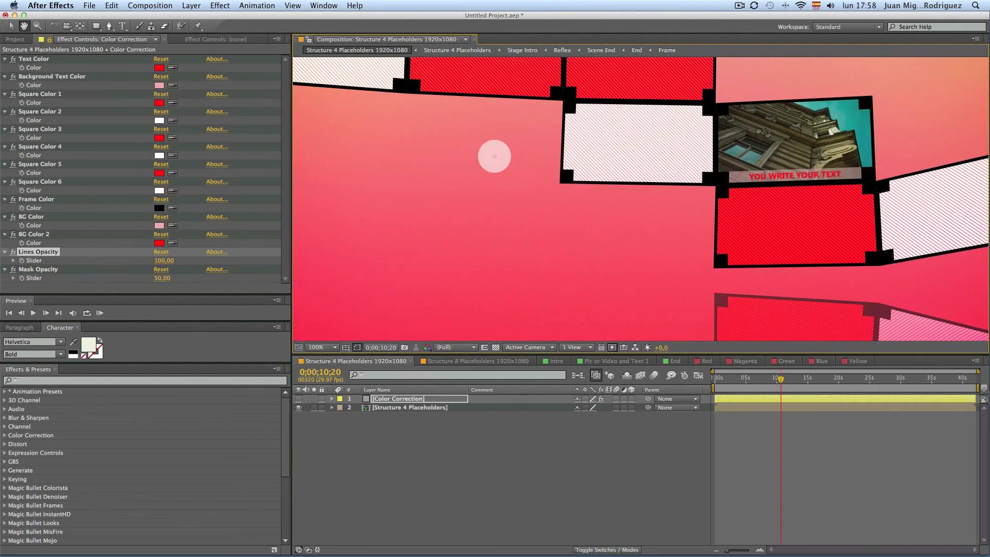
{"action": "left_click_drag", "start_coordinate": [491, 151], "coordinate": [491, 221]}
{"action": "key", "text": "v"}
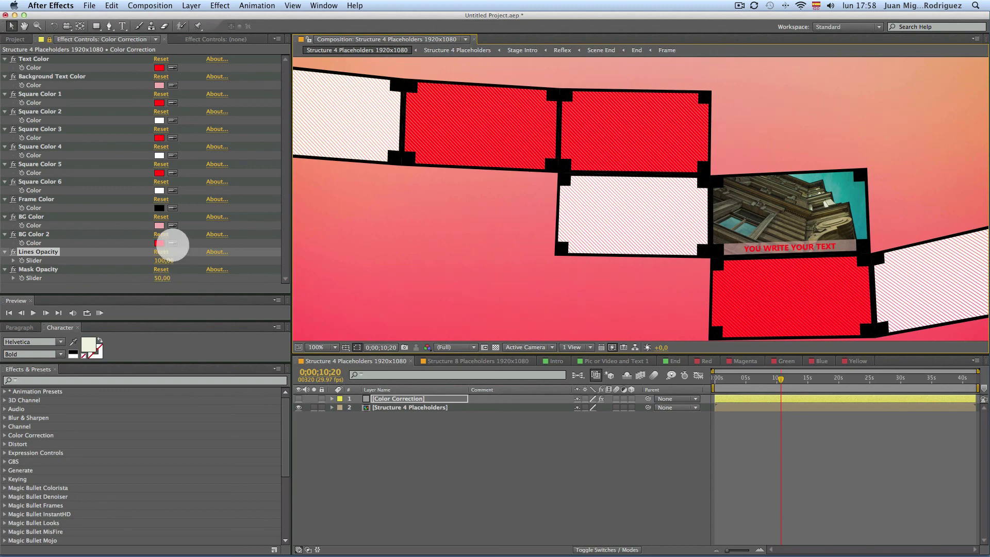
Try the Lines Opacity slider at 50 and settle on 0
{"action": "left_click", "coordinate": [162, 261]}
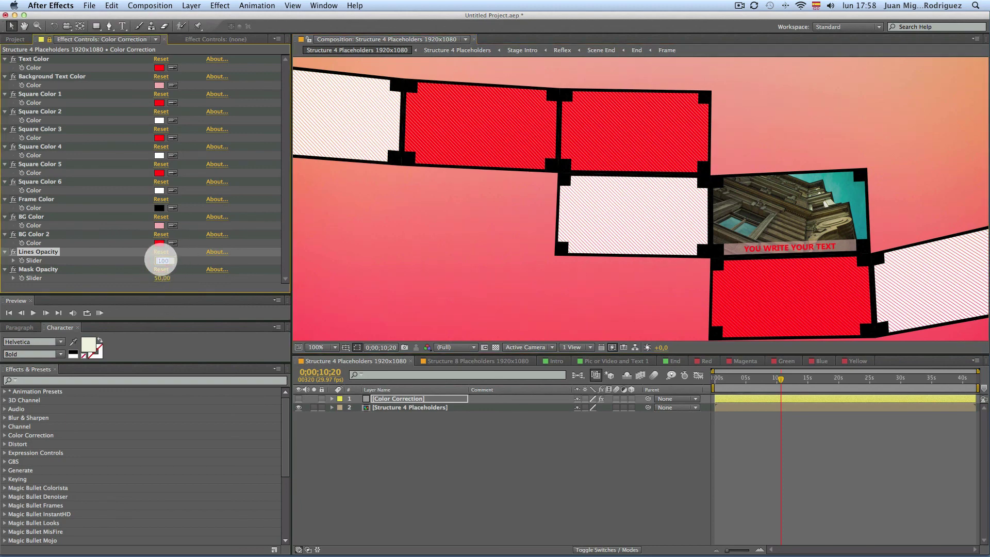
{"action": "type", "text": "50"}
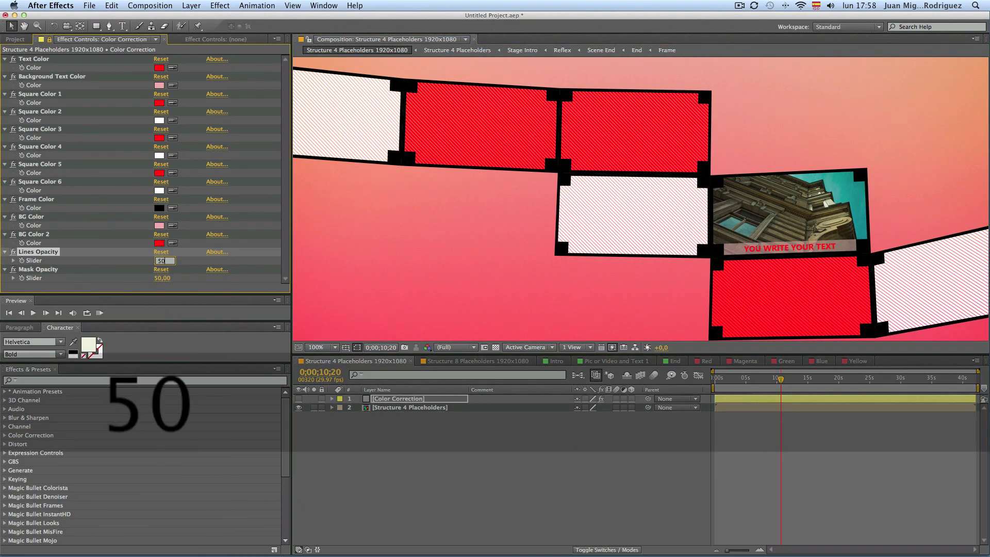
{"action": "key", "text": "Return"}
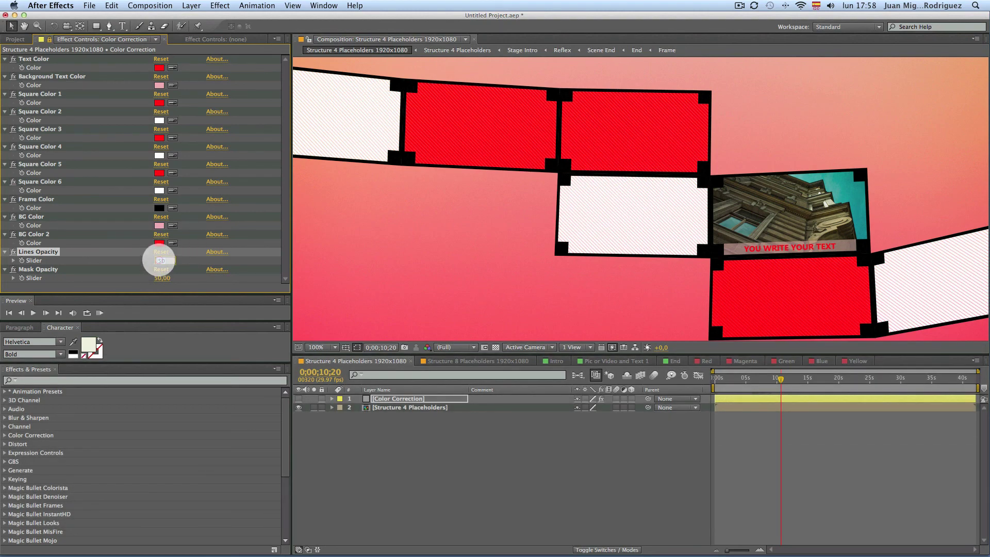
{"action": "type", "text": "0"}
{"action": "left_click", "coordinate": [182, 279]}
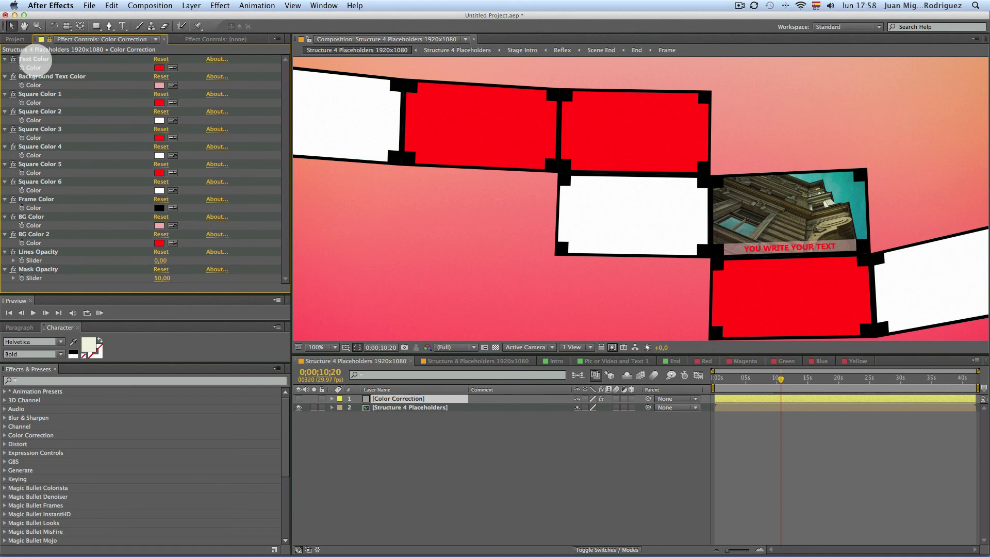
Check the Text Color, Background Text Color and Frame Color against the text square at 0;00;02;22, and return the composition to 50% magnification
{"action": "left_click", "coordinate": [34, 59]}
{"action": "left_click", "coordinate": [49, 76]}
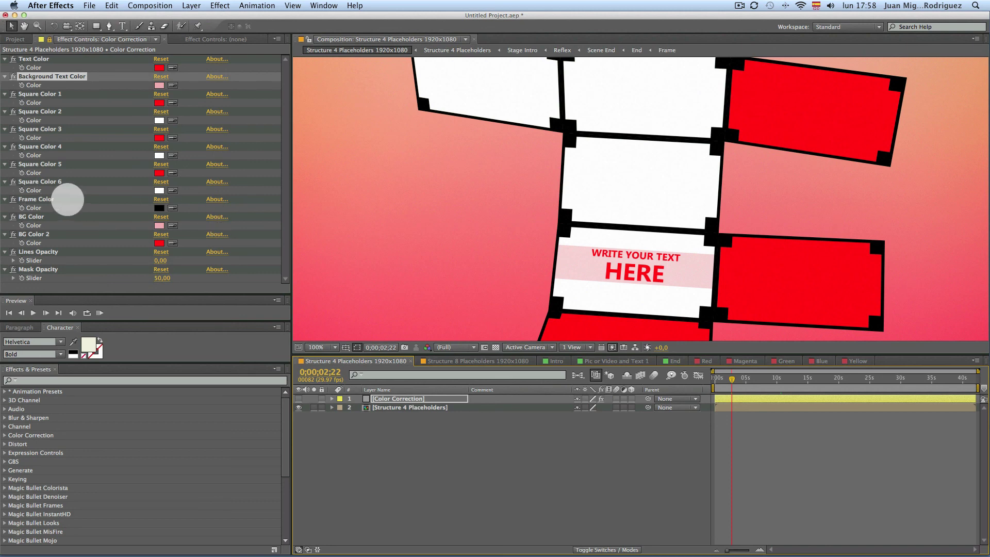
{"action": "left_click", "coordinate": [61, 199]}
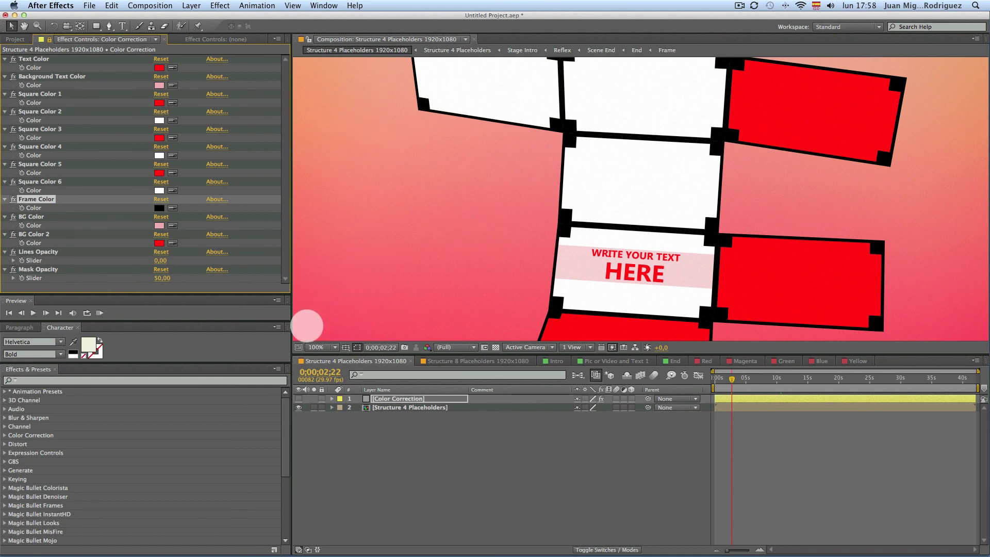
{"action": "left_click", "coordinate": [328, 347]}
{"action": "left_click", "coordinate": [330, 366]}
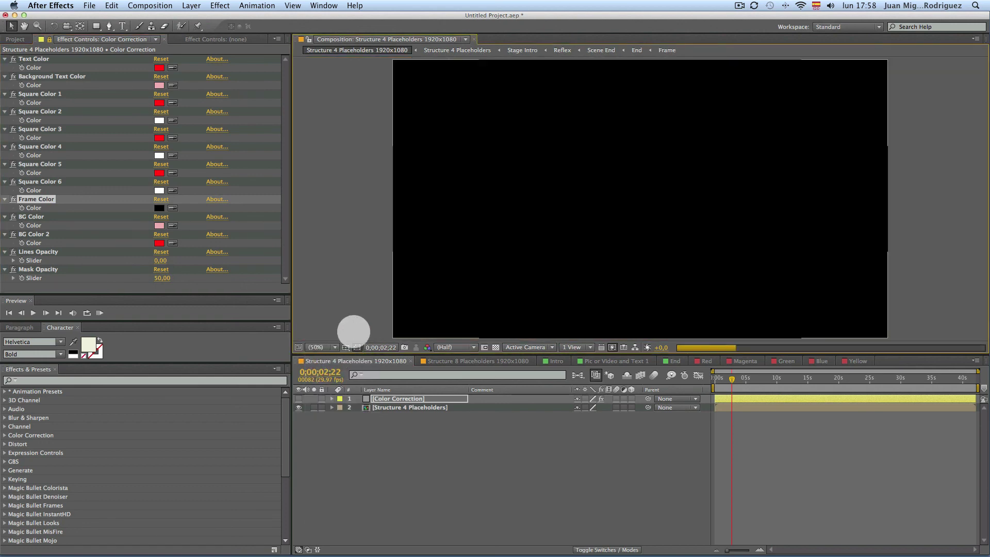